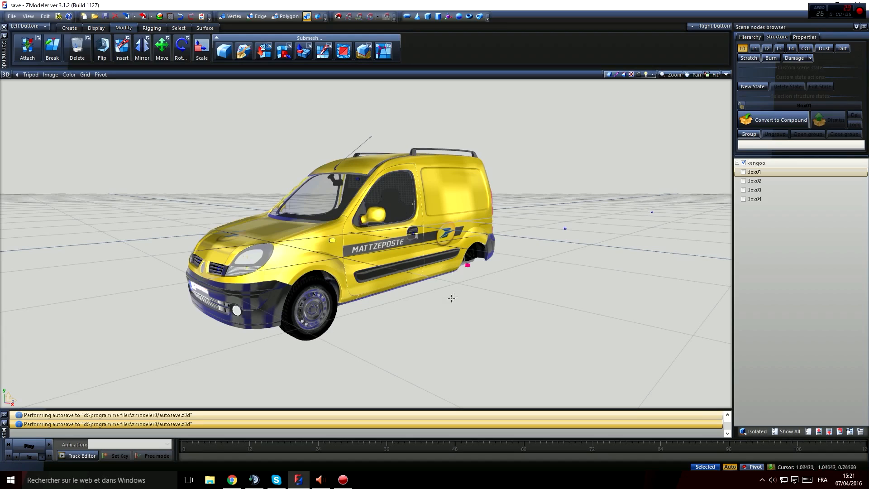
middle_drag(462, 301, 446, 310)
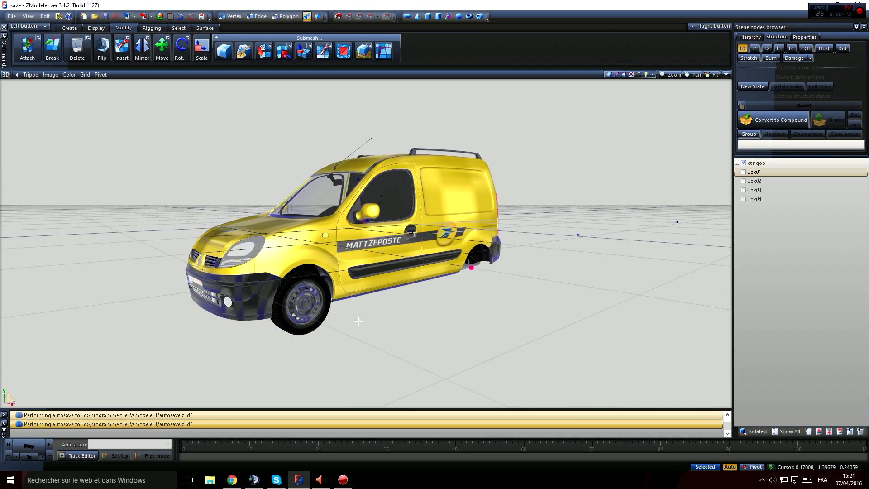
middle_drag(358, 320, 425, 325)
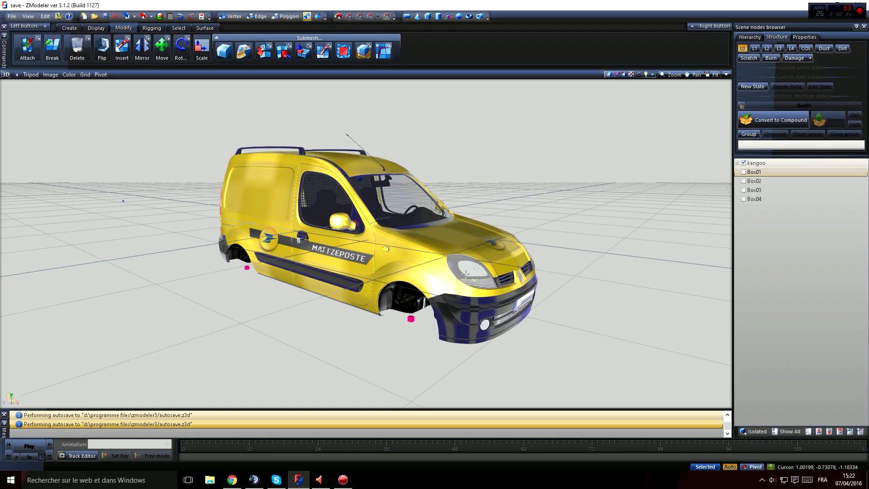
middle_drag(433, 336, 383, 281)
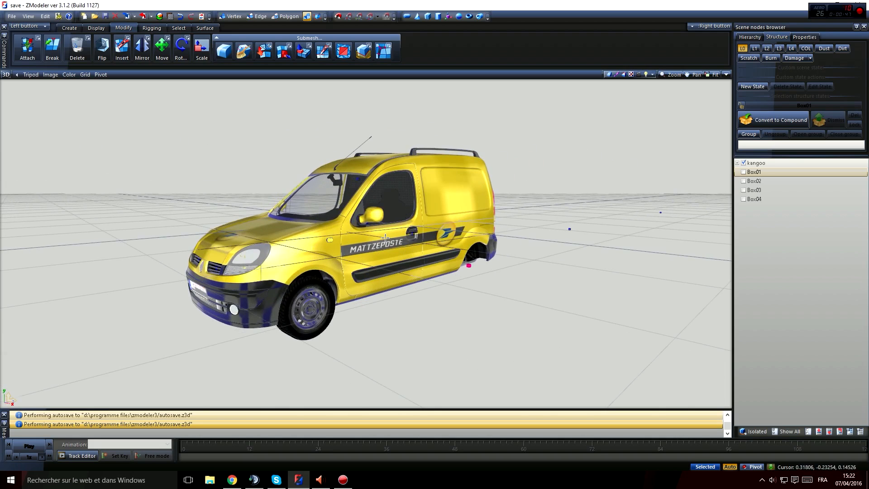
middle_drag(419, 260, 412, 293)
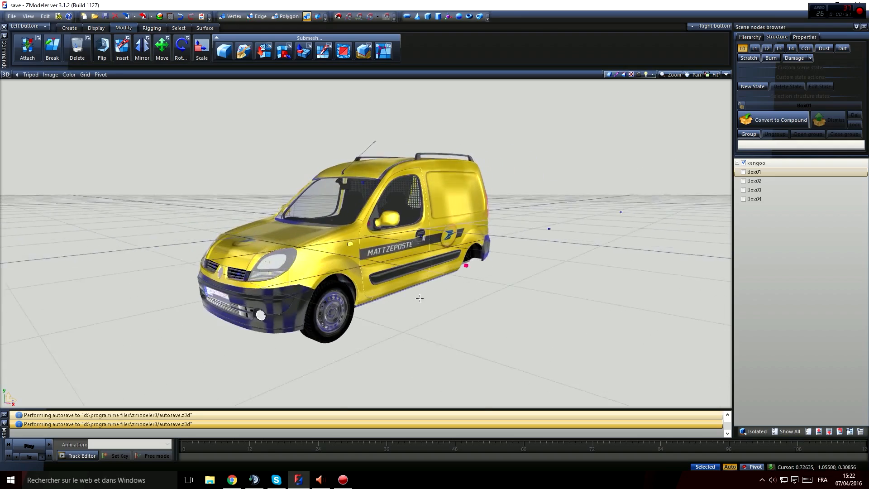
middle_drag(413, 303, 407, 303)
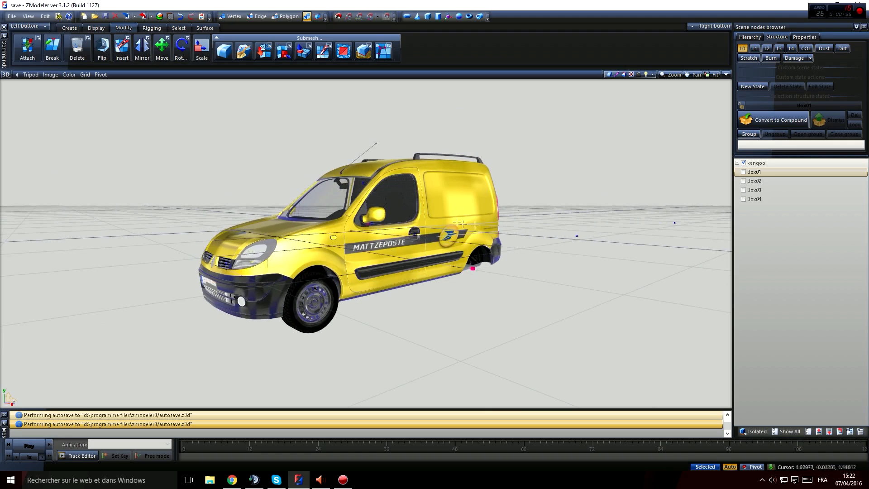
Step: Show Box01, Box02, Box03 and Box04 alongside the kangoo van and view the boxes
click(743, 172)
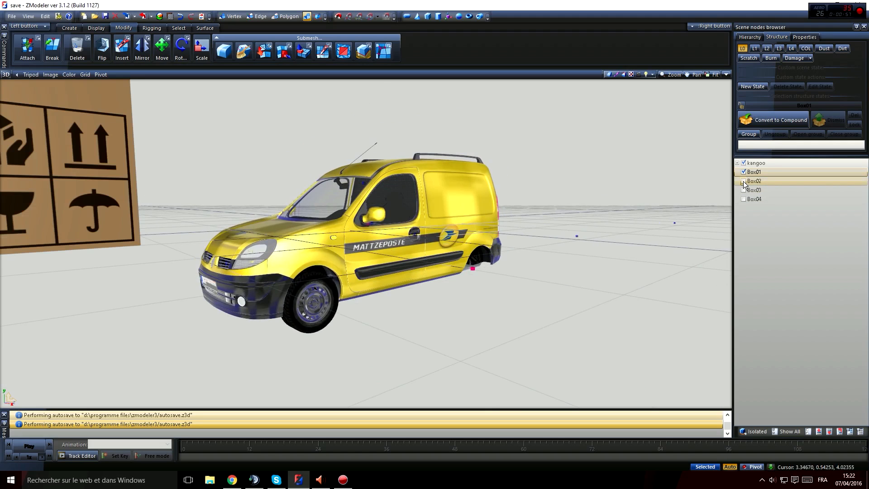
click(744, 181)
click(743, 190)
click(743, 199)
scroll(548, 264, down, 2)
middle_drag(549, 265, 290, 260)
scroll(484, 268, down, 3)
scroll(431, 221, up, 3)
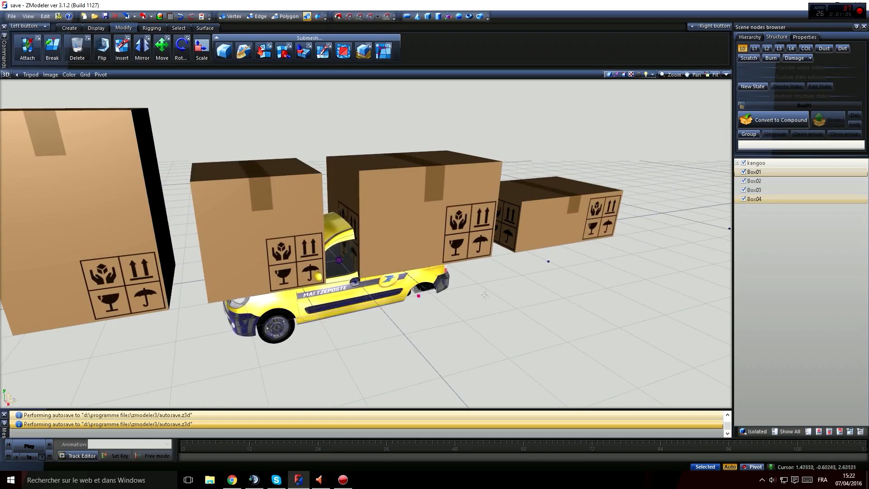
middle_drag(474, 310, 448, 301)
Step: Hide Box01 to Box04 so that only the kangoo van is displayed
click(743, 199)
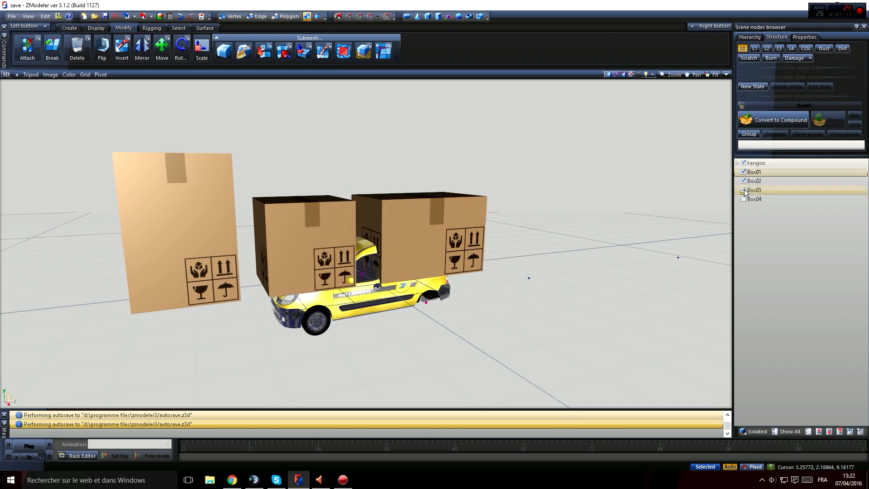
click(743, 190)
click(744, 181)
click(743, 171)
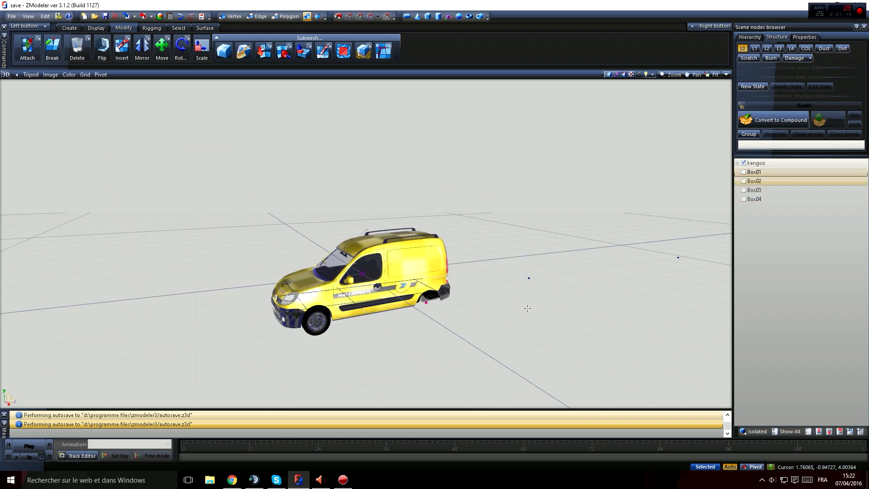
middle_drag(375, 299, 400, 340)
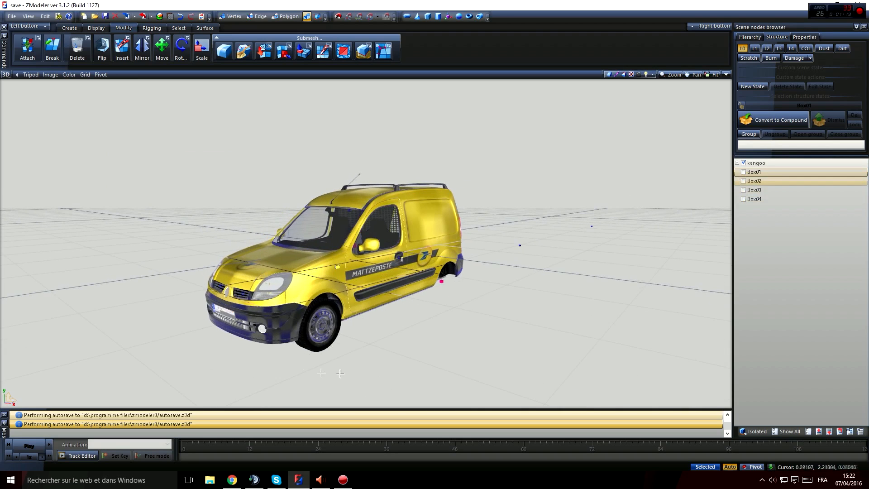
Step: Switch to Chrome and browse the vehicles category on the TF3DM model site
click(238, 483)
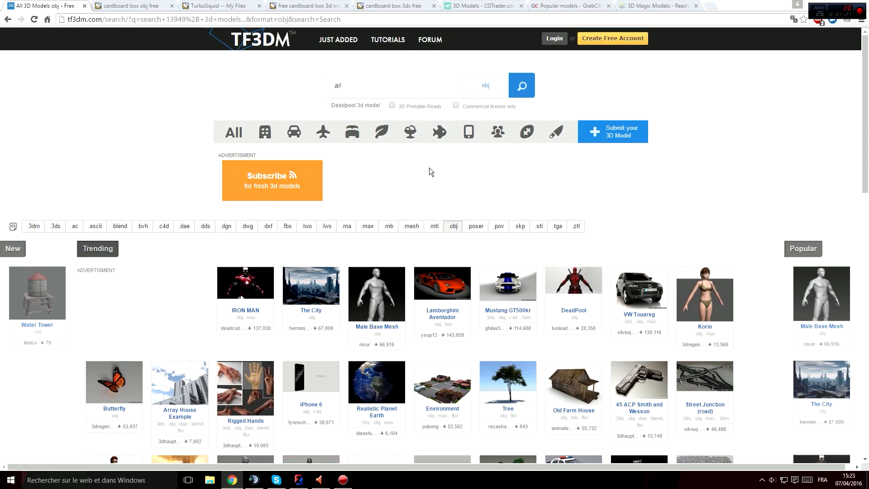
scroll(346, 290, down, 3)
scroll(351, 290, up, 3)
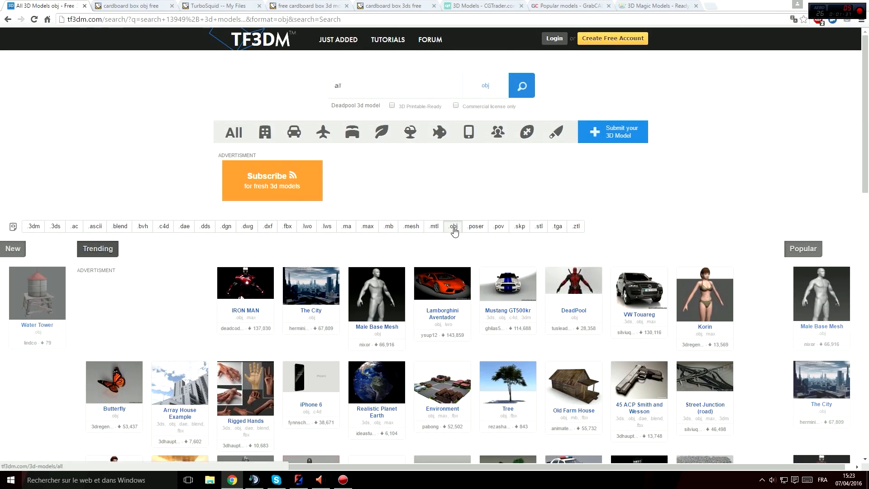
click(364, 85)
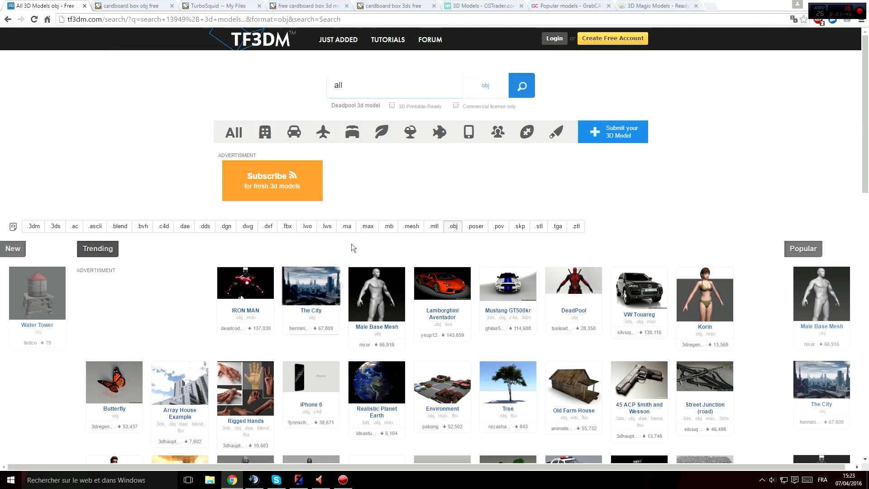
click(294, 133)
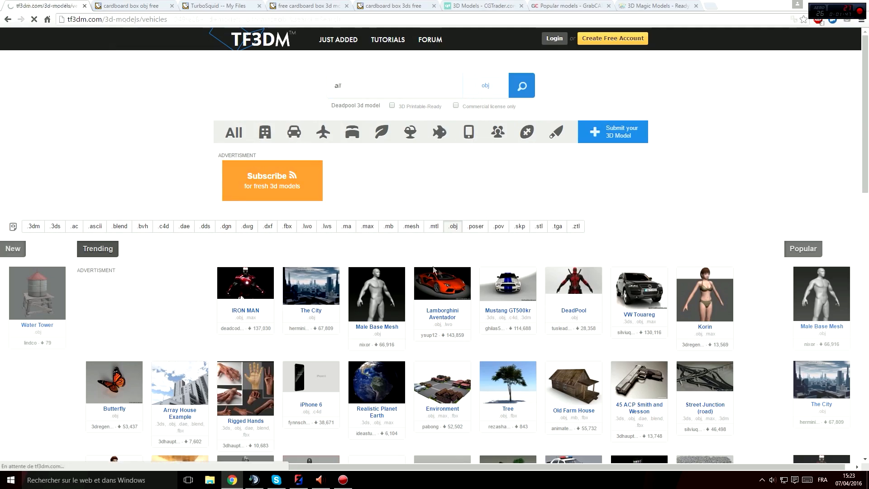
scroll(556, 347, down, 10)
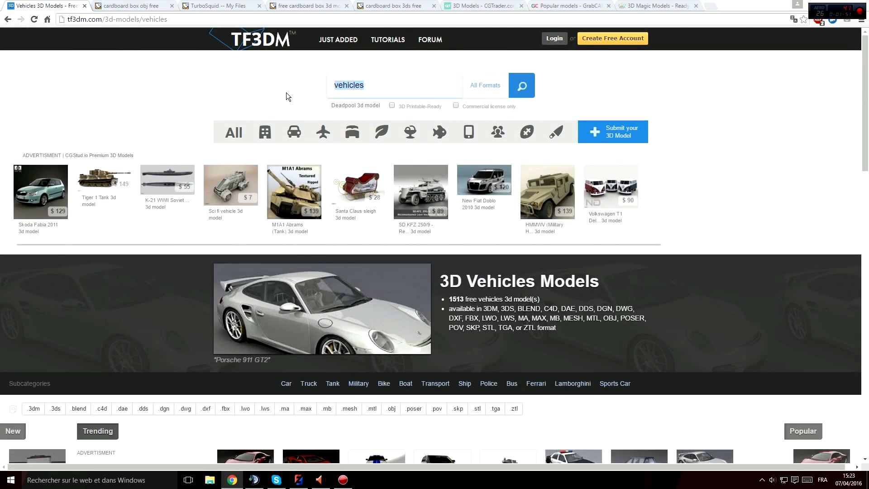
Step: Search TF3DM for "computer" in all formats and look through the models
text(compuit)
key(BackSpace)
key(BackSpace)
text(ter)
key(Return)
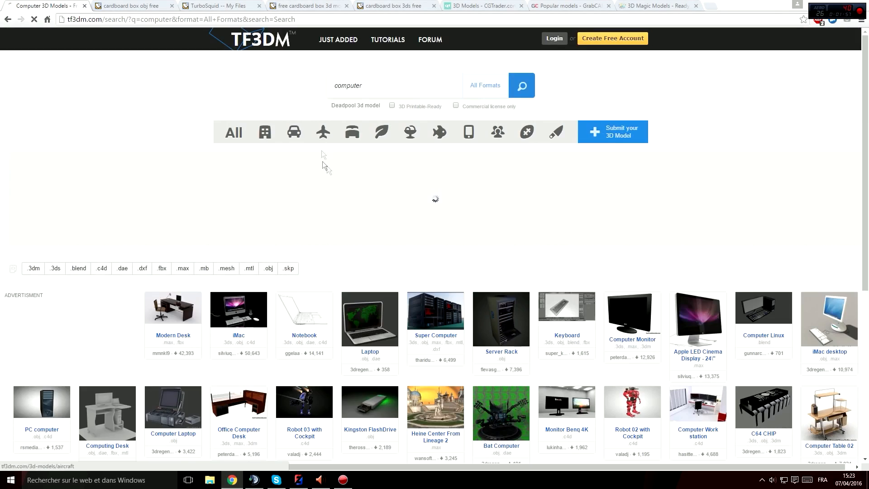
scroll(324, 203, down, 3)
scroll(548, 308, down, 1)
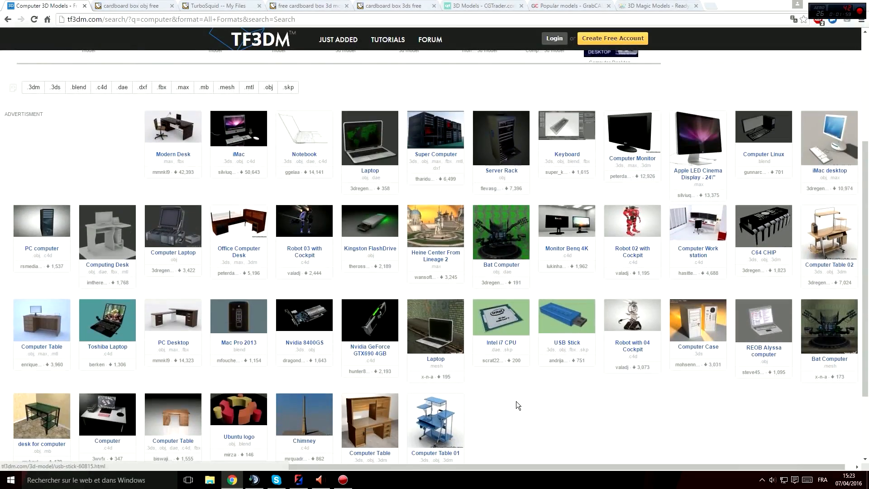
scroll(516, 401, up, 2)
Step: Open the Laptop model in a separate tab, examine its page, and close it to return to the computer models
middle_click(380, 233)
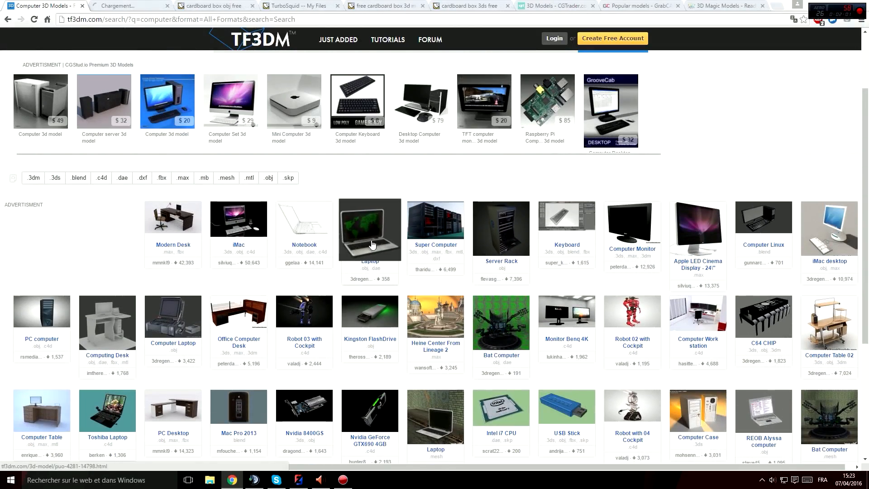
click(124, 5)
scroll(455, 358, down, 5)
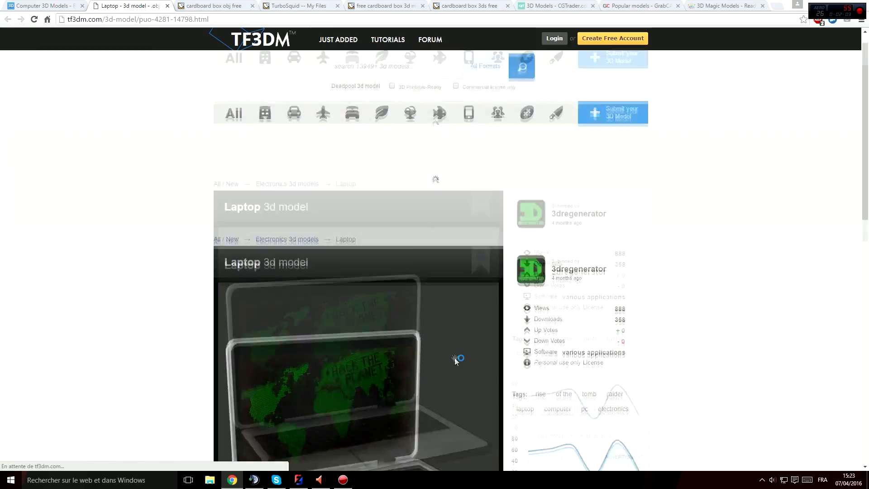
scroll(557, 304, down, 2)
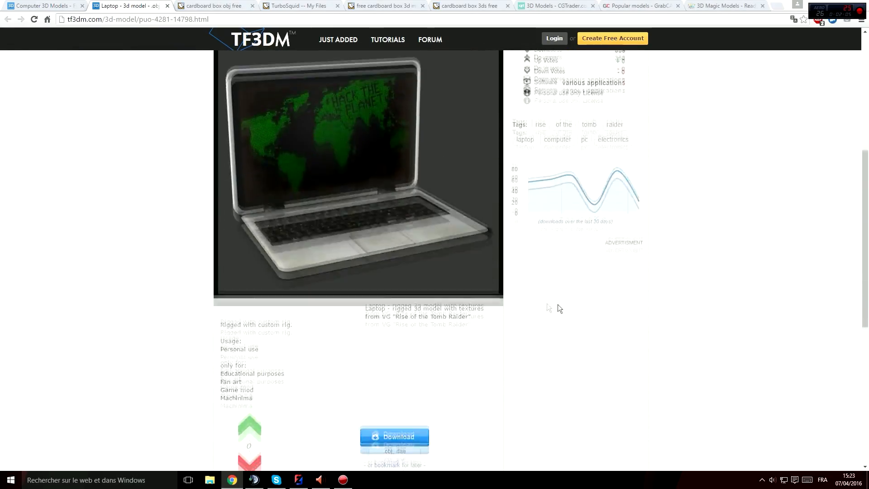
scroll(562, 305, up, 3)
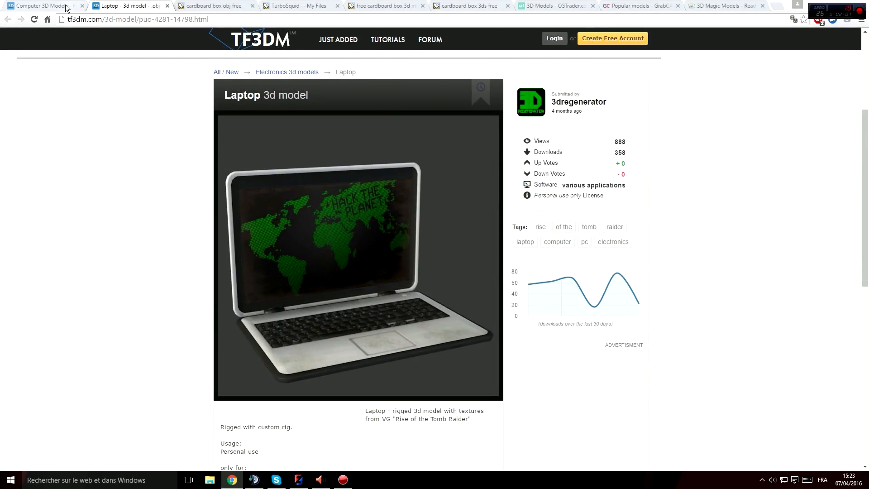
click(66, 6)
middle_click(121, 7)
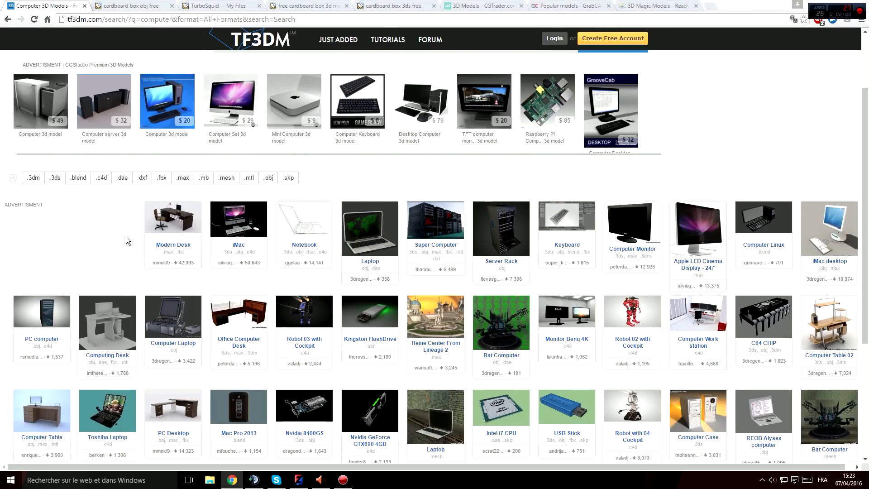
Step: Filter the computer models to the .obj format and look through them
scroll(117, 261, down, 1)
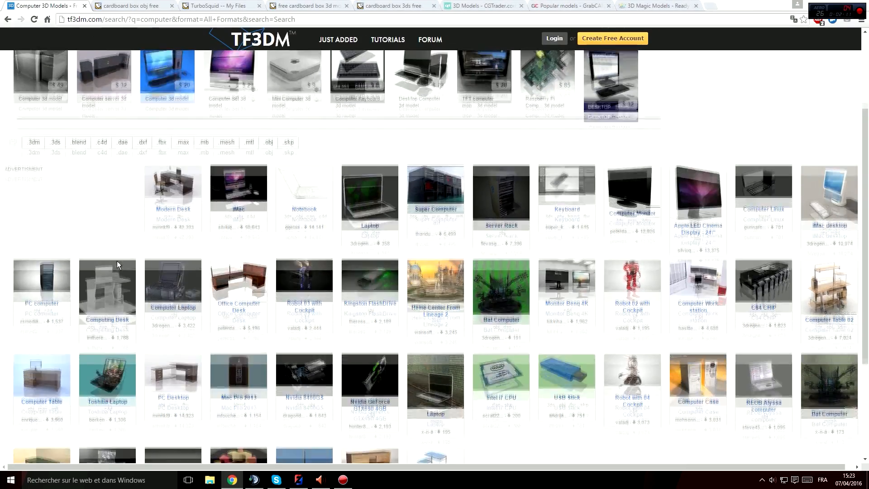
scroll(320, 361, up, 3)
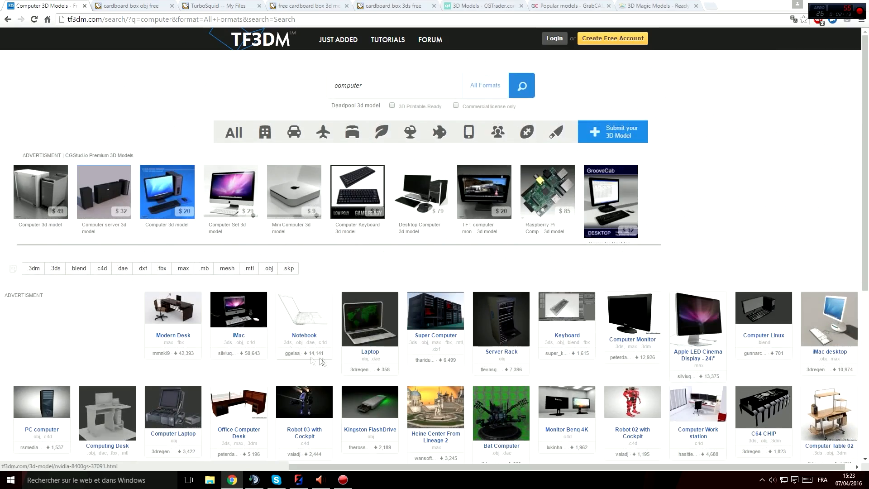
click(268, 268)
scroll(288, 379, down, 4)
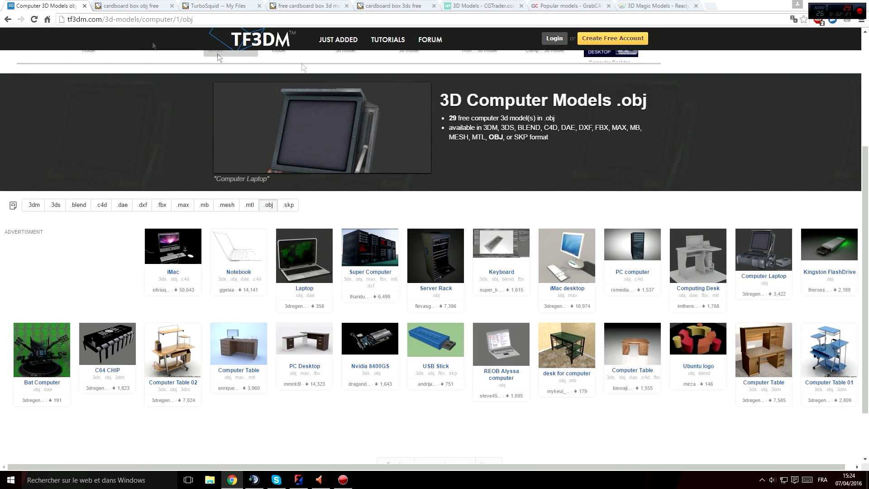
scroll(172, 182, up, 4)
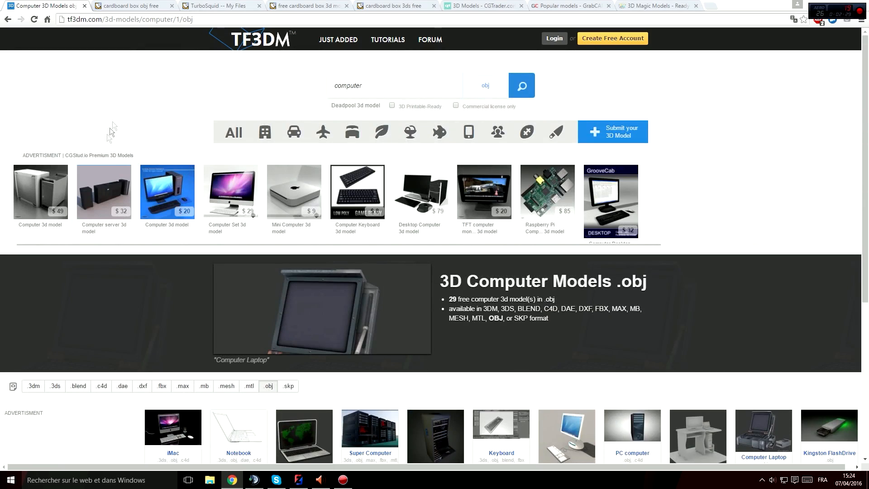
Step: Examine the Cardboard Boxes page and its preview images on TurboSquid, and open the TurboSquid downloads list with the model's files
click(147, 3)
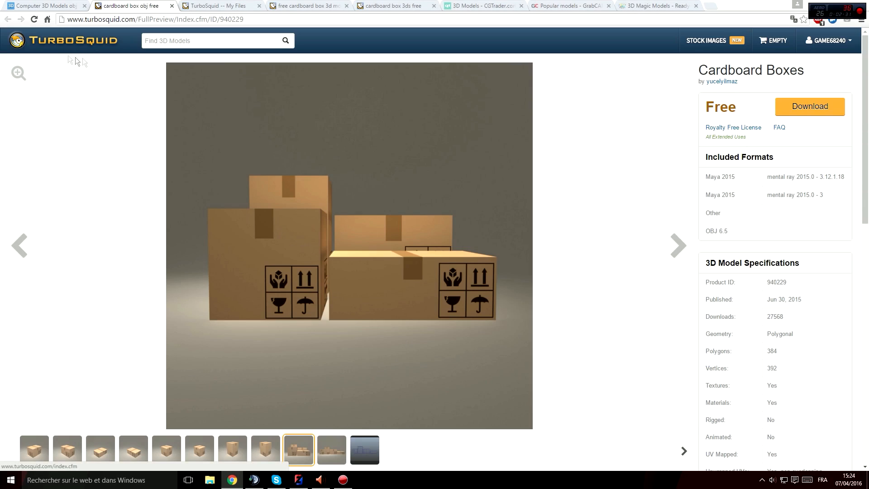
scroll(90, 265, down, 2)
scroll(91, 265, up, 2)
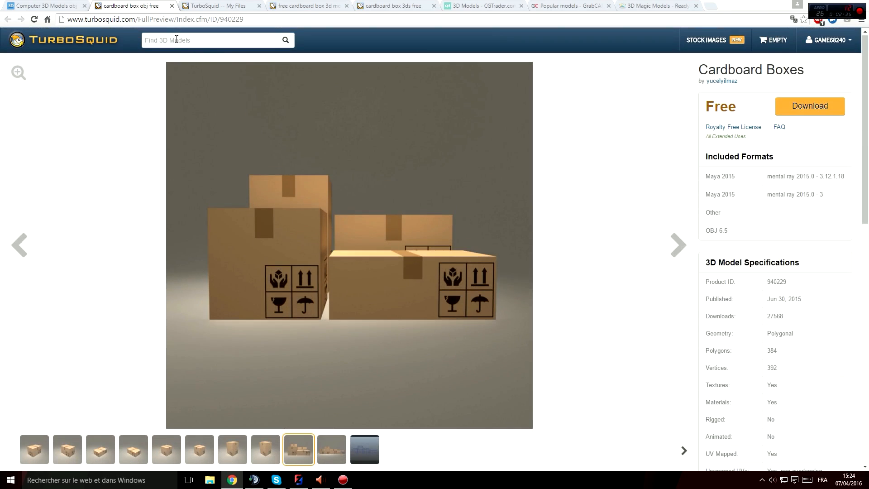
scroll(156, 186, down, 1)
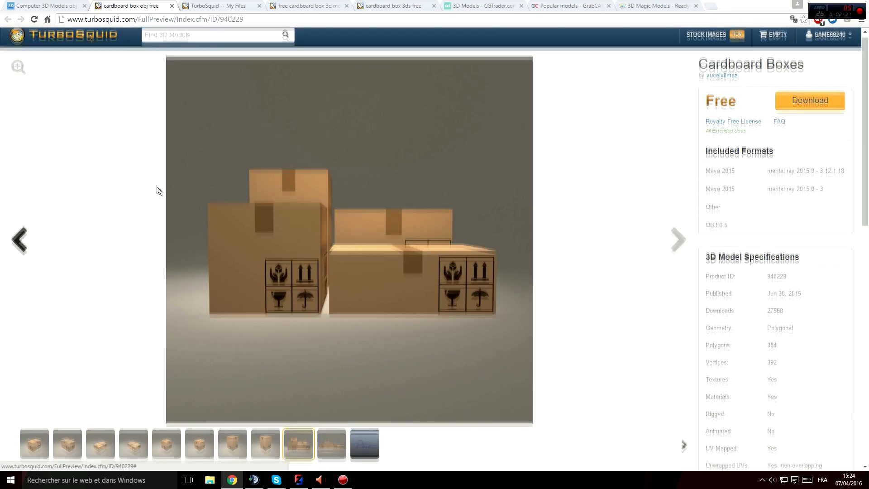
scroll(279, 240, up, 1)
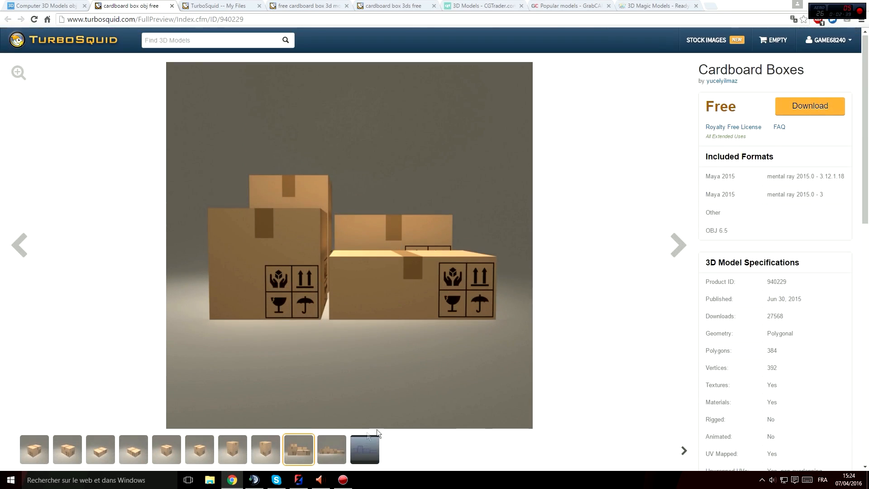
click(679, 245)
click(19, 245)
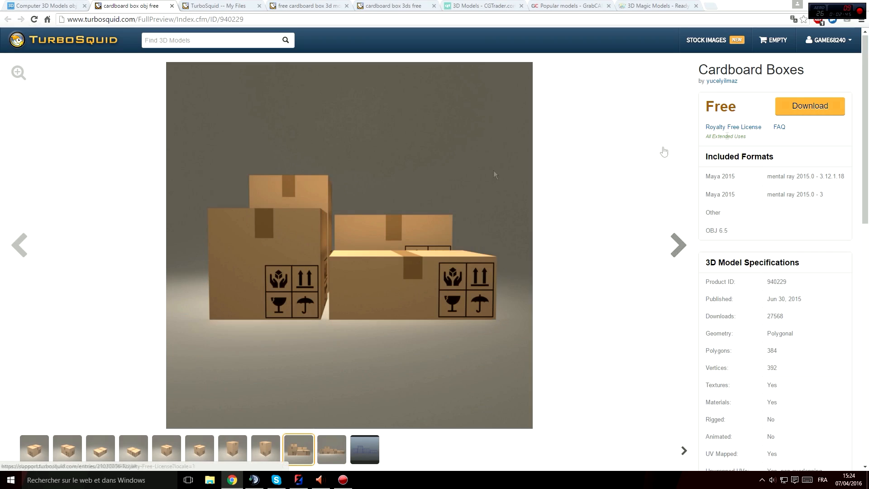
click(203, 6)
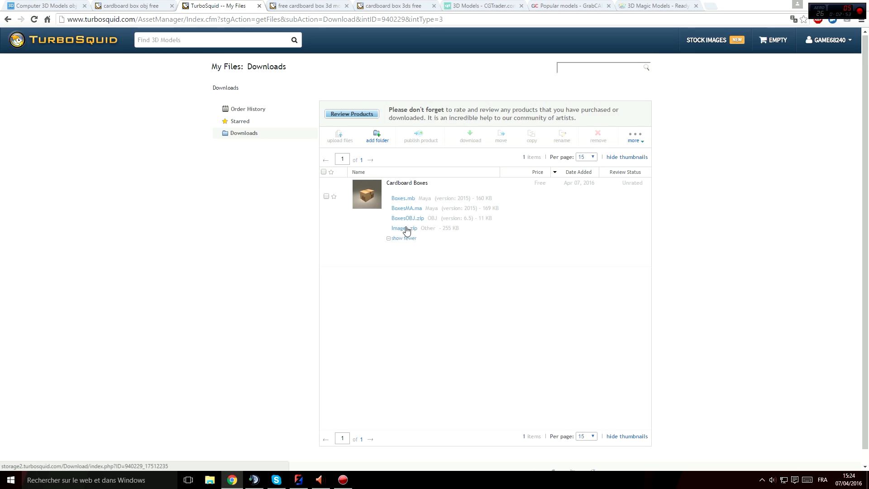
Step: Show the desktop and view the box texture images 01 and 02 in the photo viewer
key(super+d)
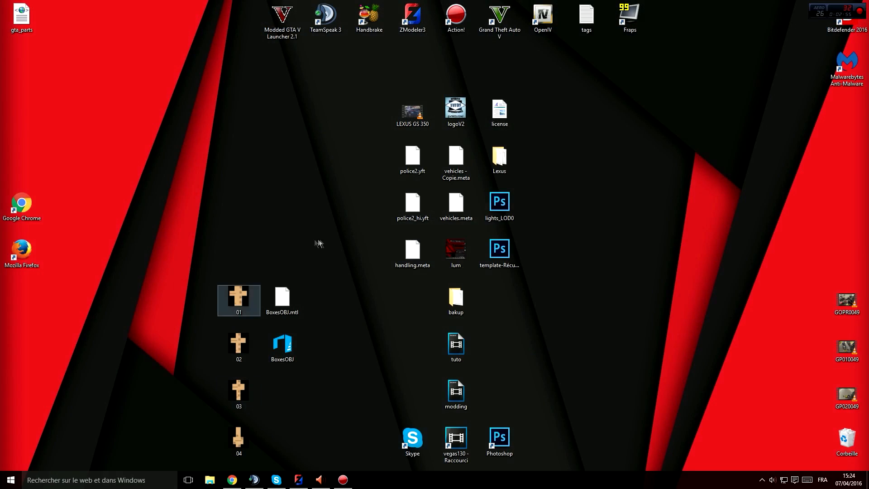
drag(320, 241, 274, 387)
drag(165, 248, 233, 478)
click(271, 393)
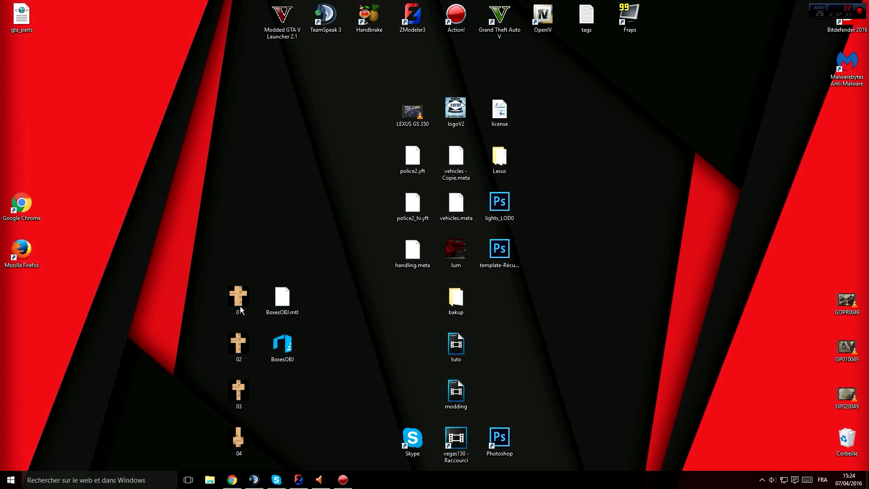
double_click(240, 308)
click(458, 460)
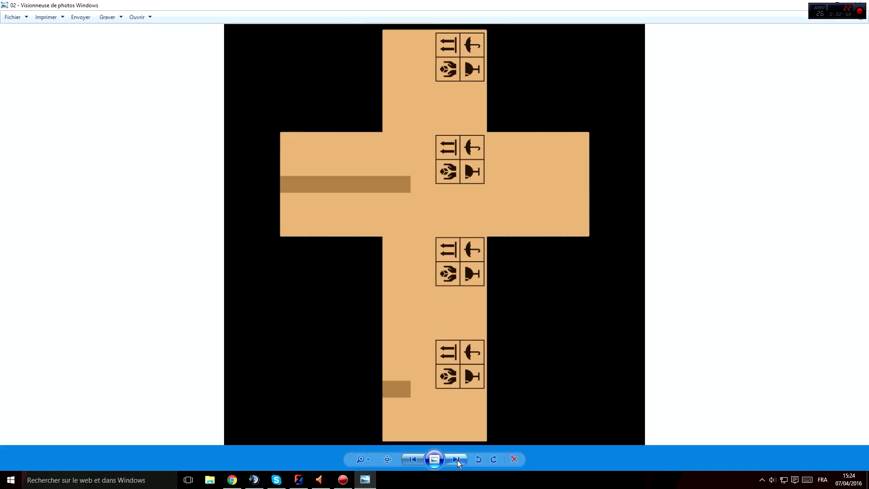
Step: View the remaining box texture images in the photo viewer and close it
click(458, 459)
click(458, 459)
click(458, 460)
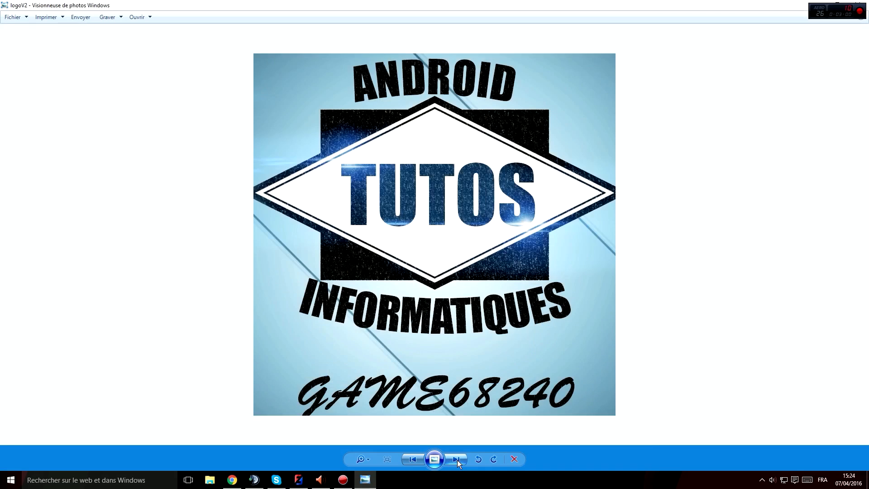
click(413, 462)
key(alt+F4)
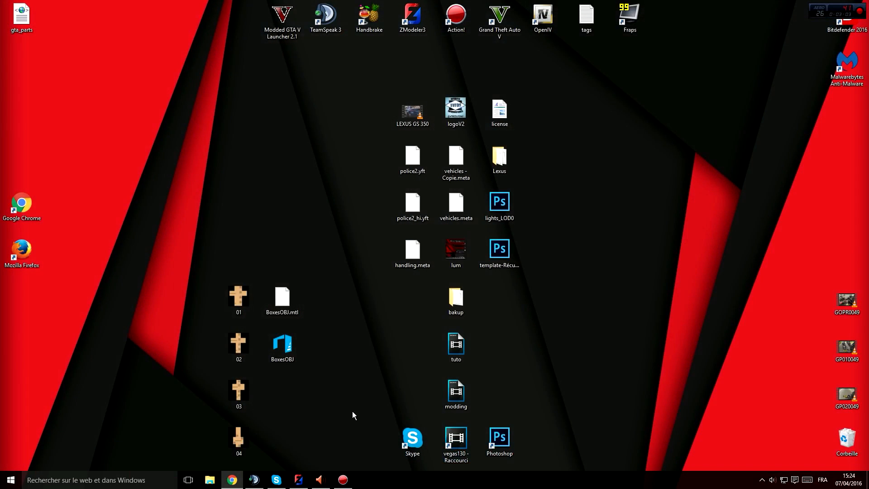
Step: Switch back to Chrome and examine the free Cardboard Box model pages on TurboSquid
click(231, 480)
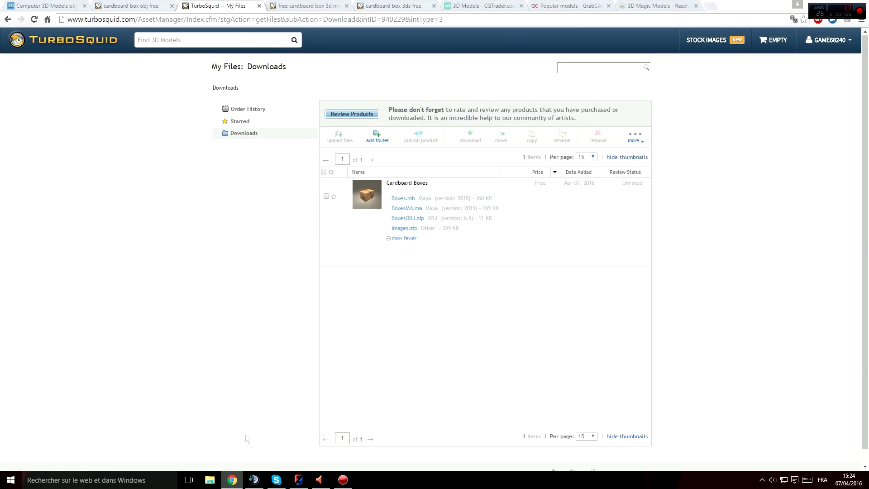
click(302, 6)
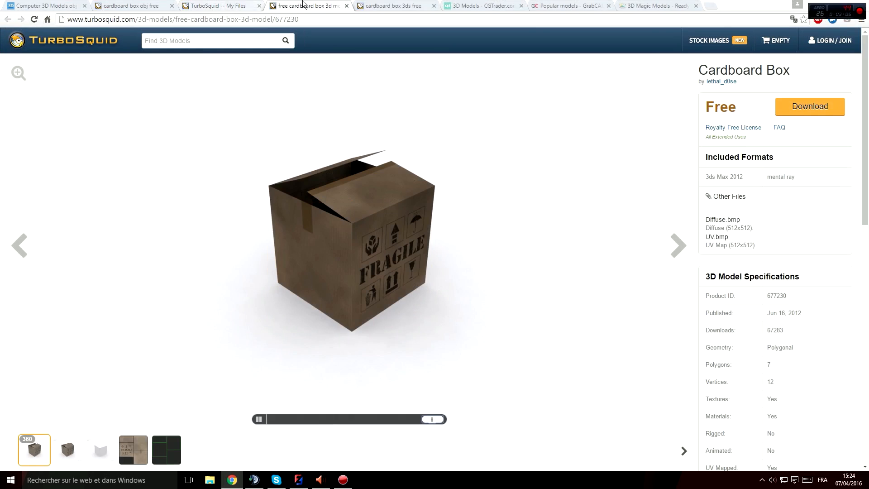
click(390, 5)
click(318, 6)
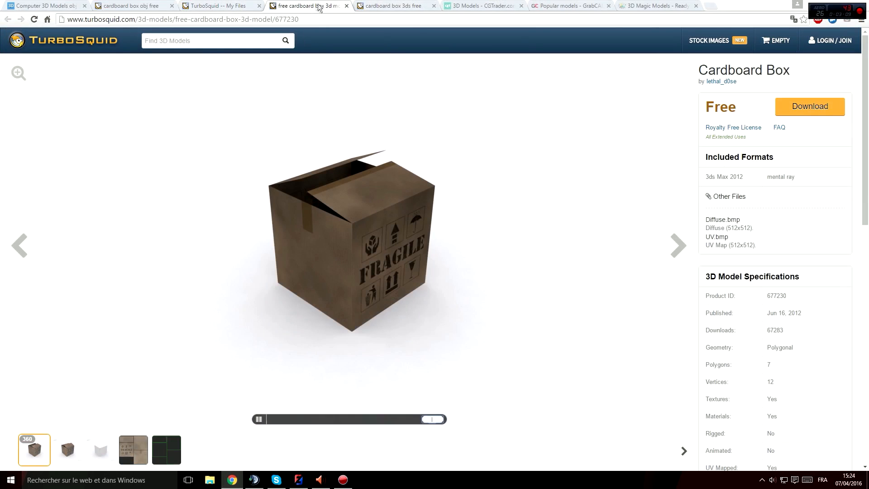
Step: Look over the CGTrader home page and open its Food 3D models category
click(460, 10)
scroll(203, 253, down, 5)
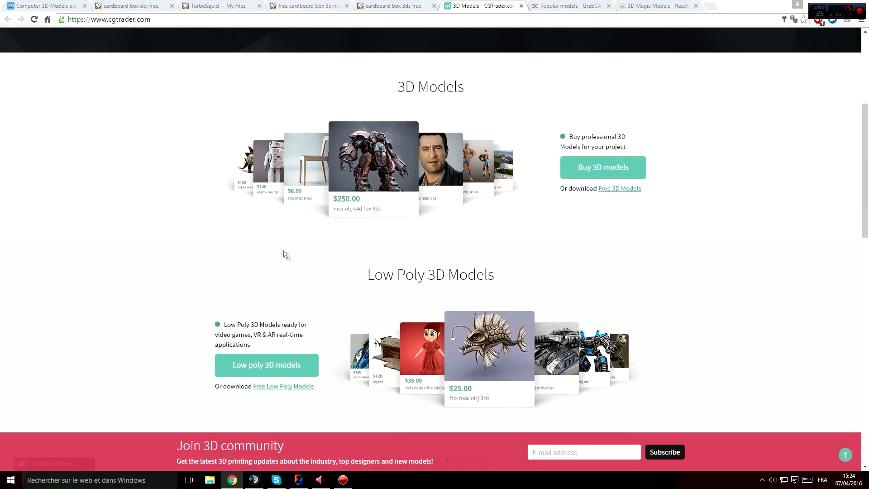
scroll(195, 282, down, 5)
scroll(195, 282, up, 8)
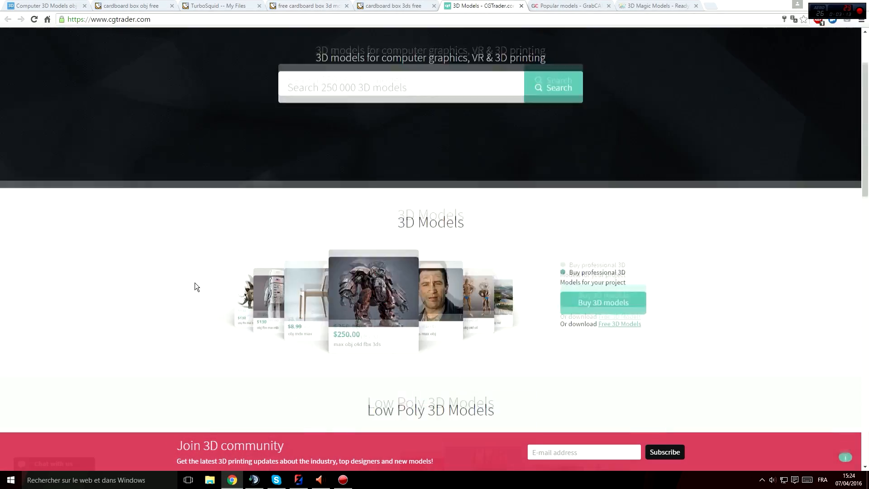
mouse_move(317, 40)
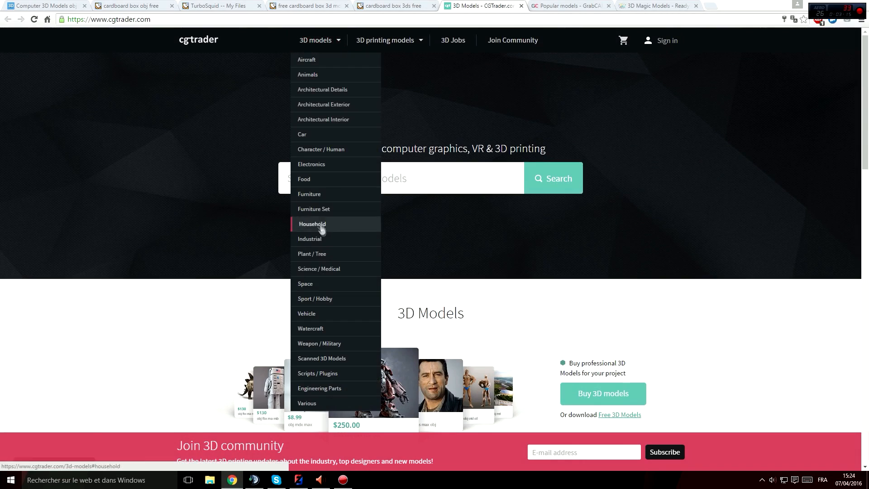
click(310, 179)
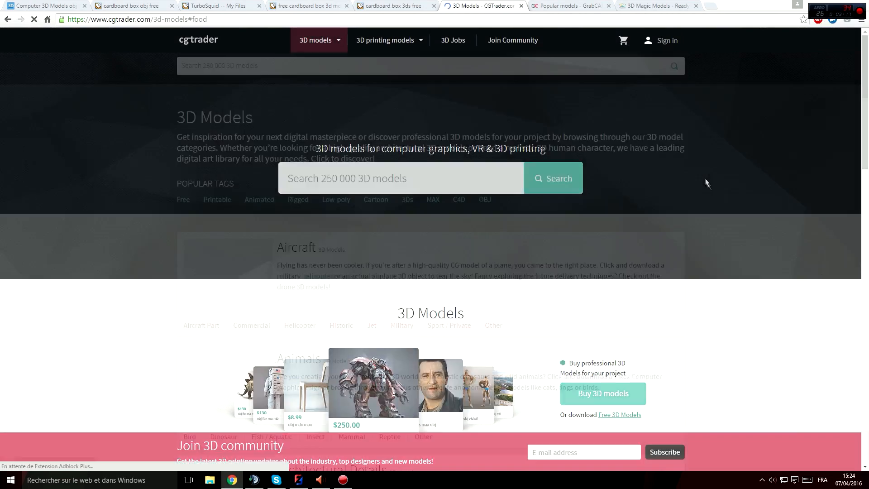
scroll(551, 272, up, 3)
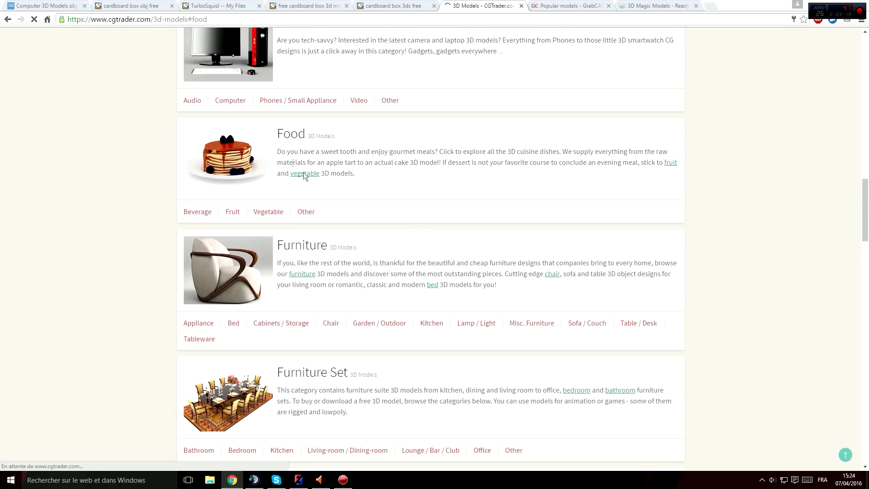
click(293, 132)
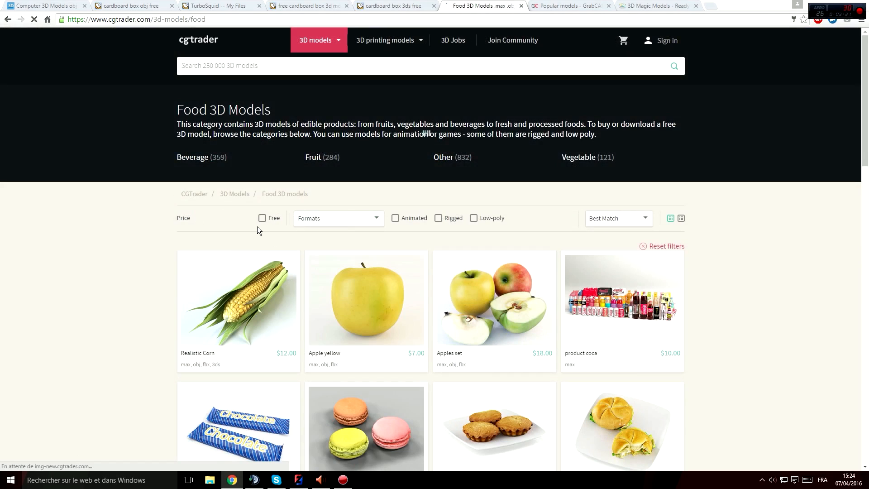
Step: Try to filter the food models to free ones, and reload the page
scroll(89, 298, down, 1)
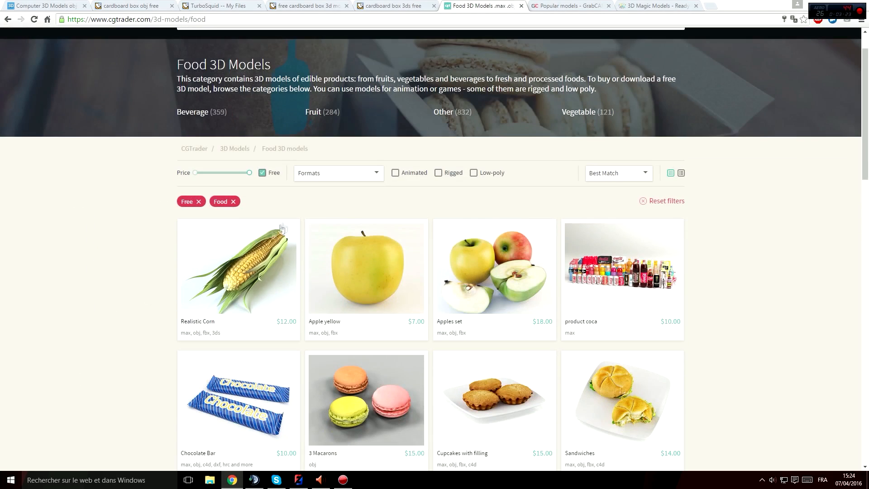
scroll(778, 272, down, 3)
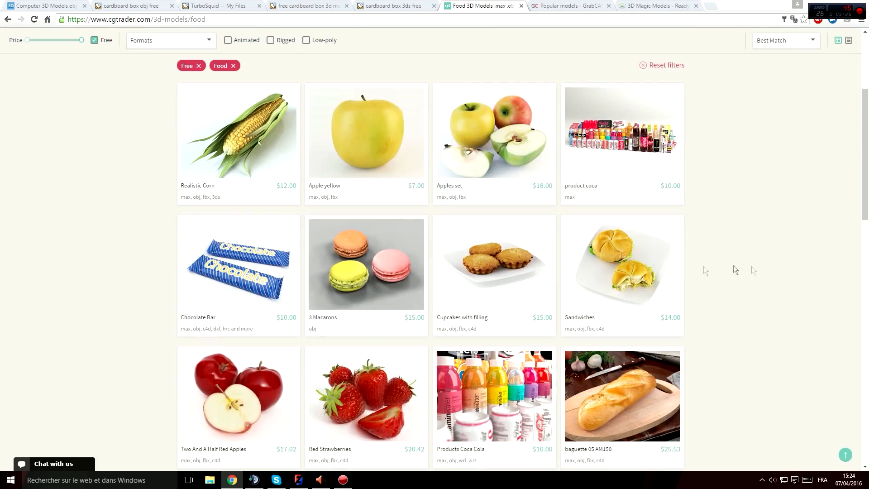
scroll(277, 204, up, 3)
scroll(658, 187, down, 7)
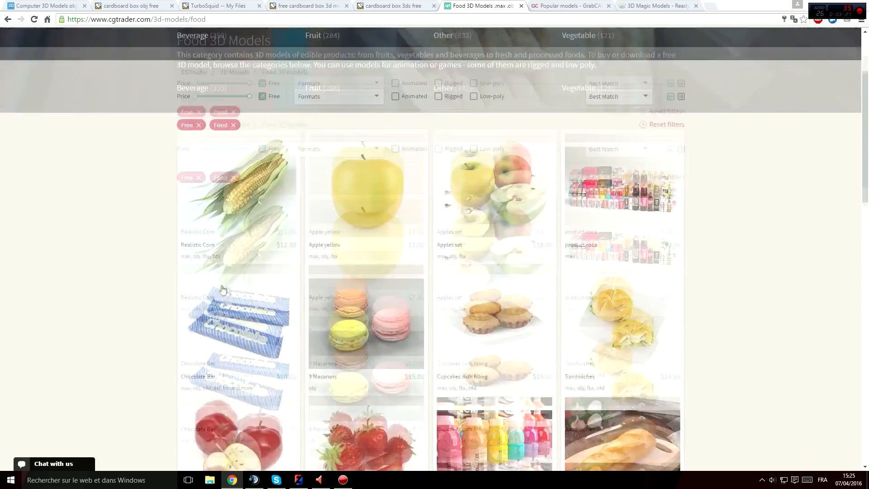
scroll(271, 275, up, 8)
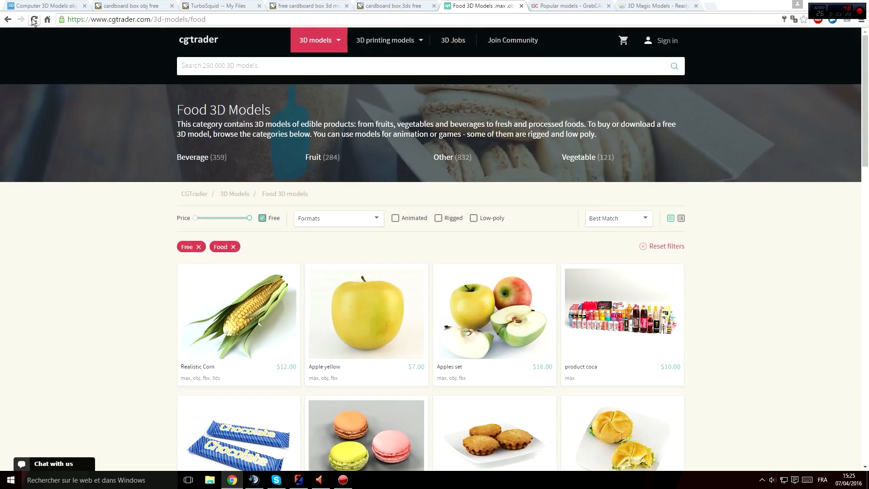
click(34, 19)
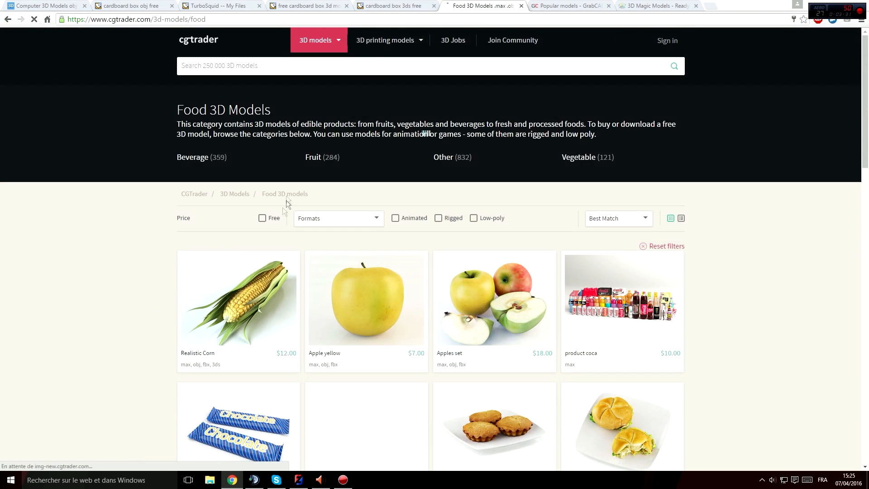
Step: Filter the food models to free ones in OBJ (.obj) format and look through the list
click(262, 217)
click(361, 224)
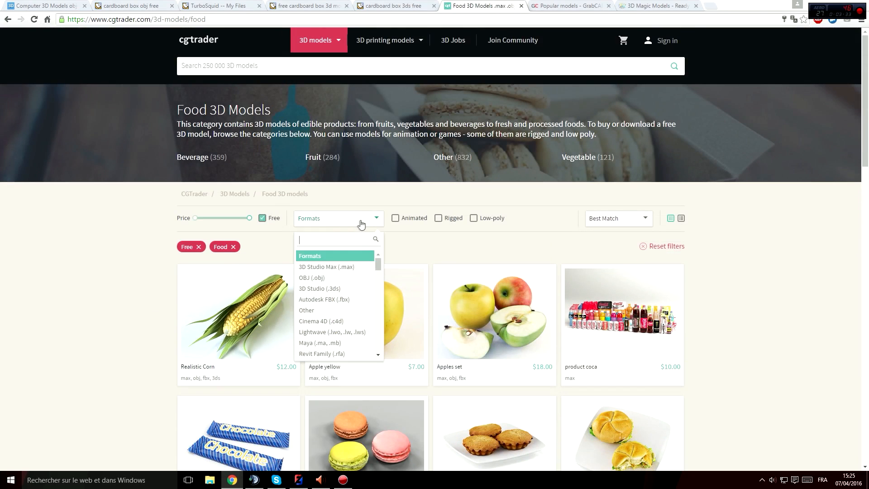
click(346, 278)
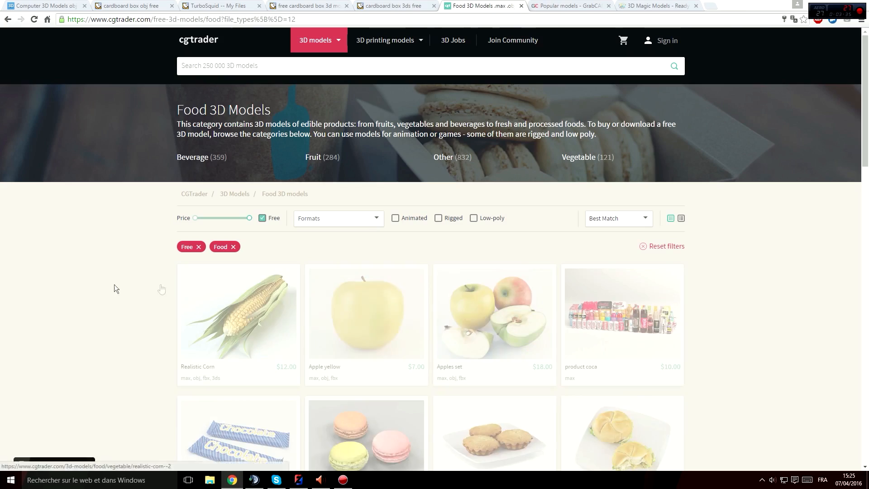
scroll(115, 265, down, 2)
scroll(115, 265, down, 1)
scroll(740, 253, down, 12)
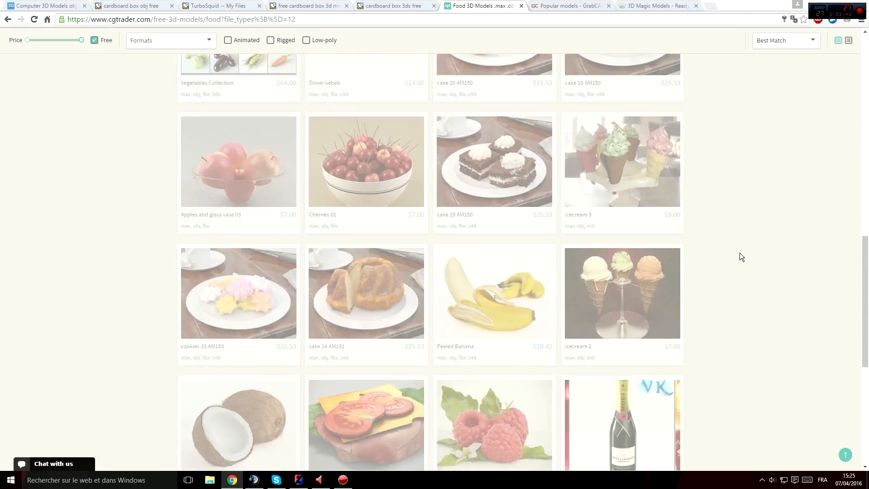
scroll(740, 252, down, 5)
scroll(781, 168, up, 20)
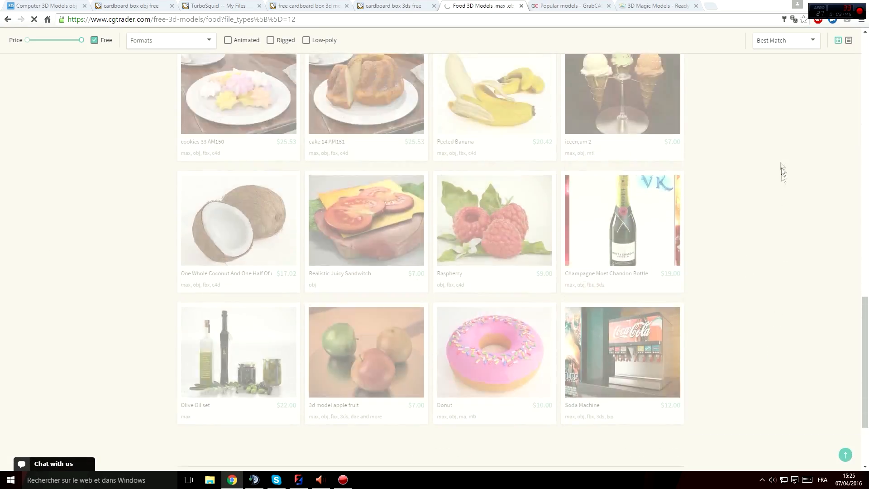
Step: Search the GrabCAD library for "box" and filter the models to OBJ
click(567, 7)
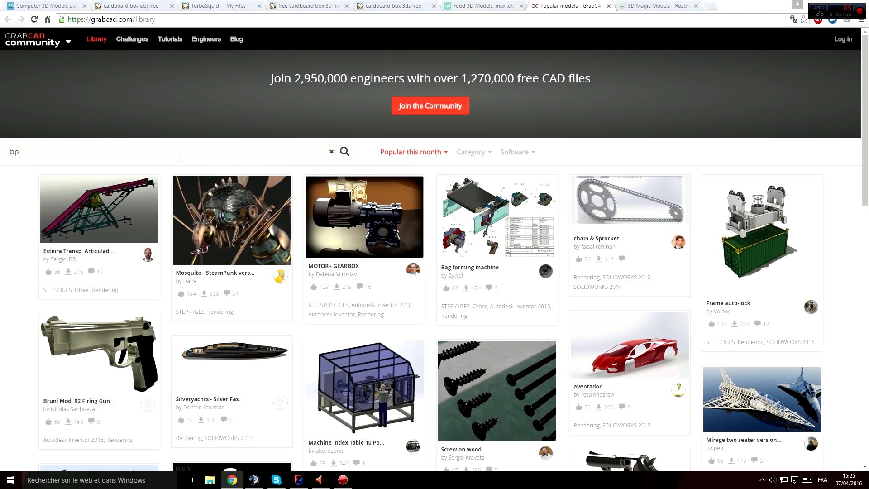
key(Return)
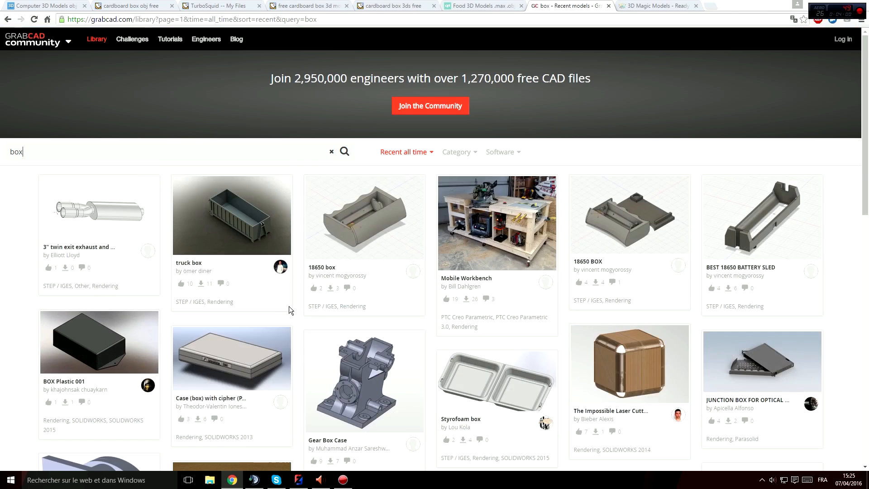
scroll(382, 218, down, 1)
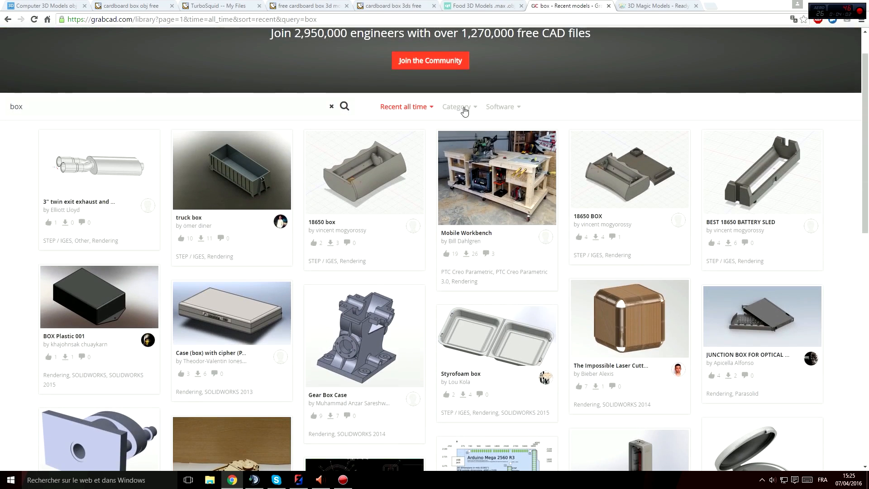
mouse_move(524, 110)
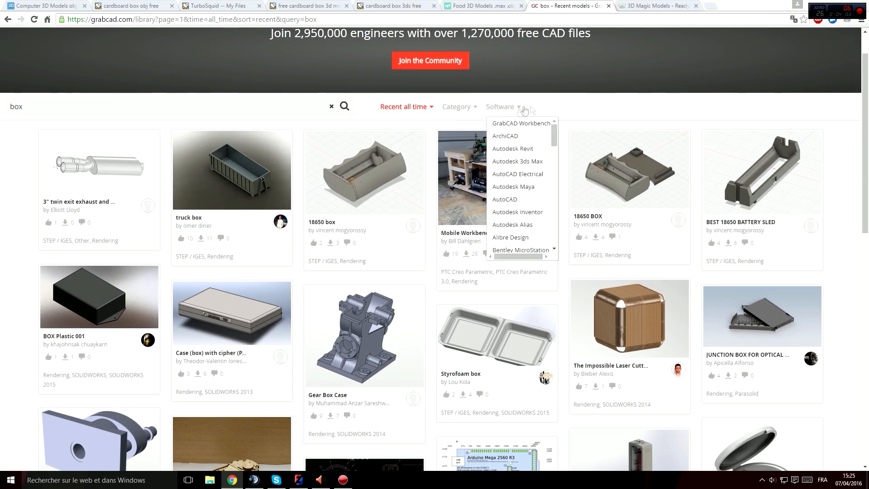
mouse_move(553, 135)
mouse_down()
mouse_move(552, 239)
mouse_move(552, 131)
mouse_move(561, 188)
mouse_up()
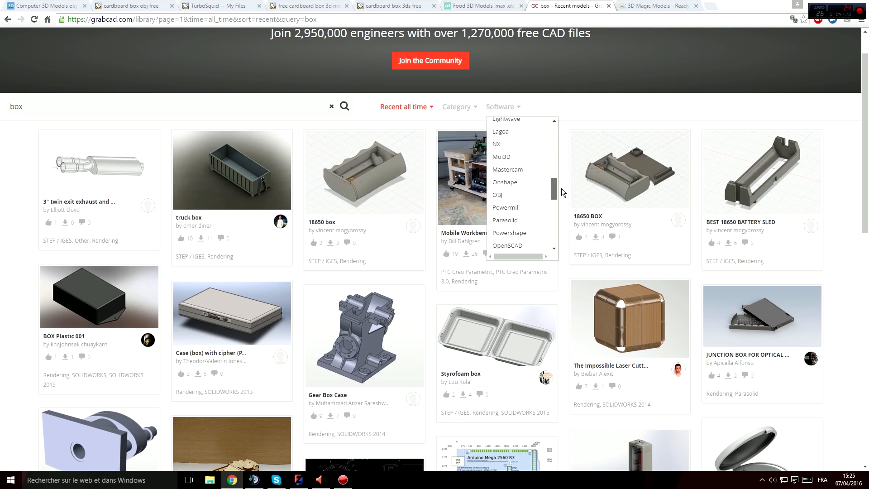
click(507, 195)
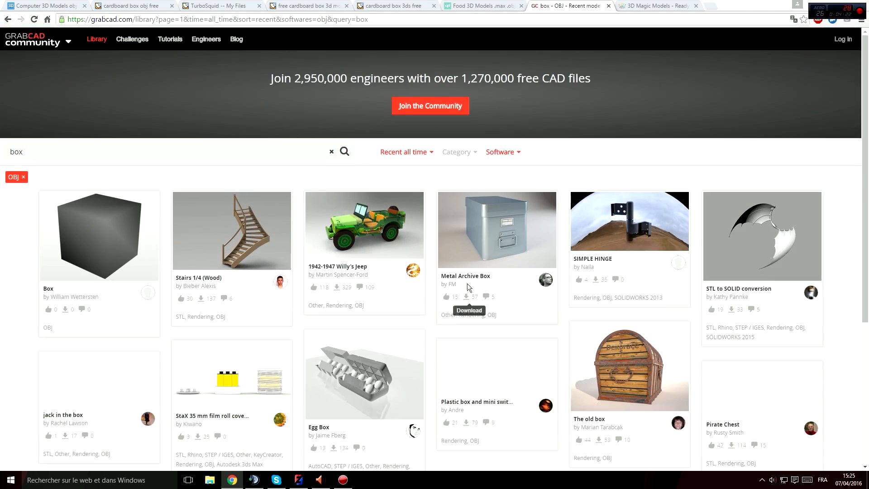
Step: Look through the OBJ box models on GrabCAD and set the list to 100 per page
scroll(829, 208, down, 2)
scroll(829, 204, down, 4)
scroll(829, 209, up, 4)
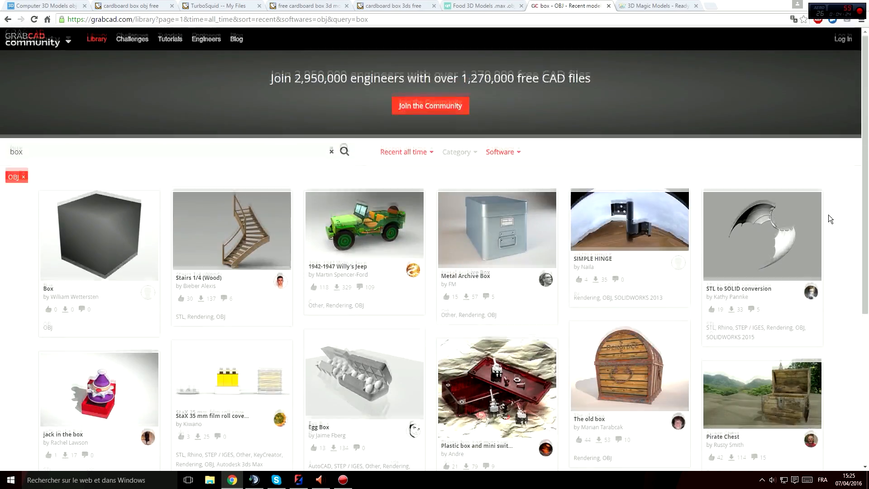
scroll(830, 221, down, 4)
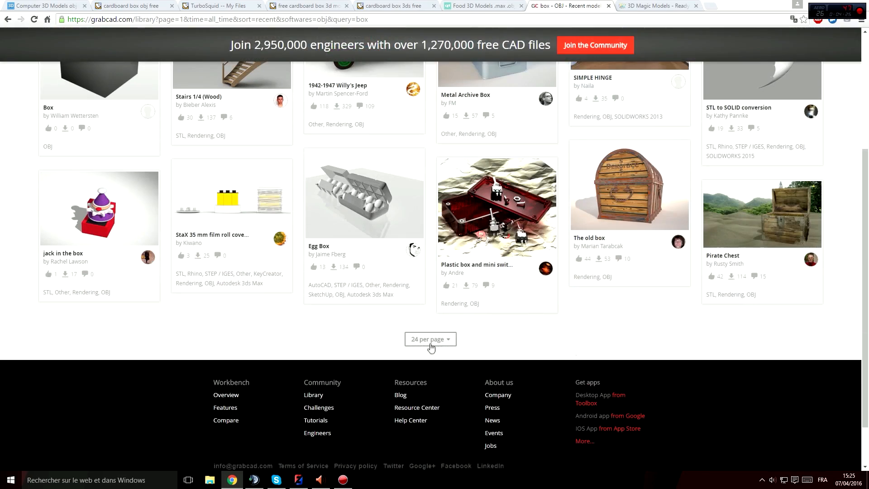
click(431, 344)
click(421, 380)
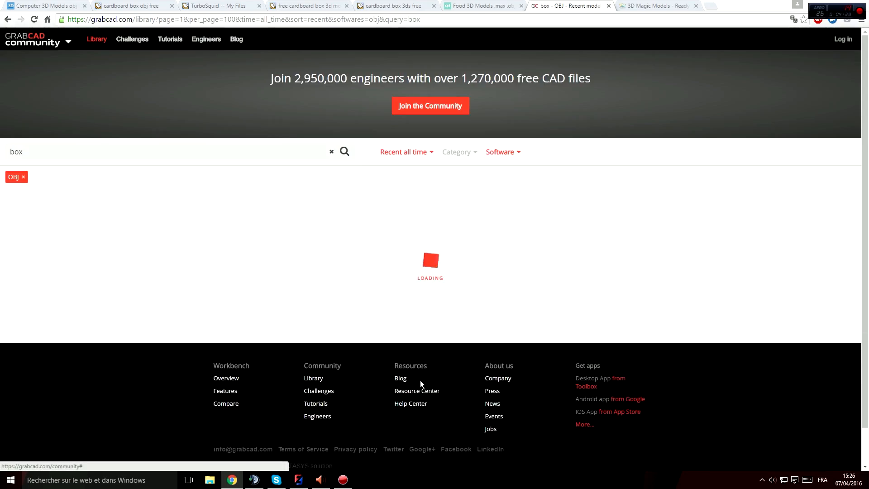
Step: Examine the extended list of OBJ box models and the available category and software filter options
scroll(566, 371, down, 5)
scroll(664, 363, up, 5)
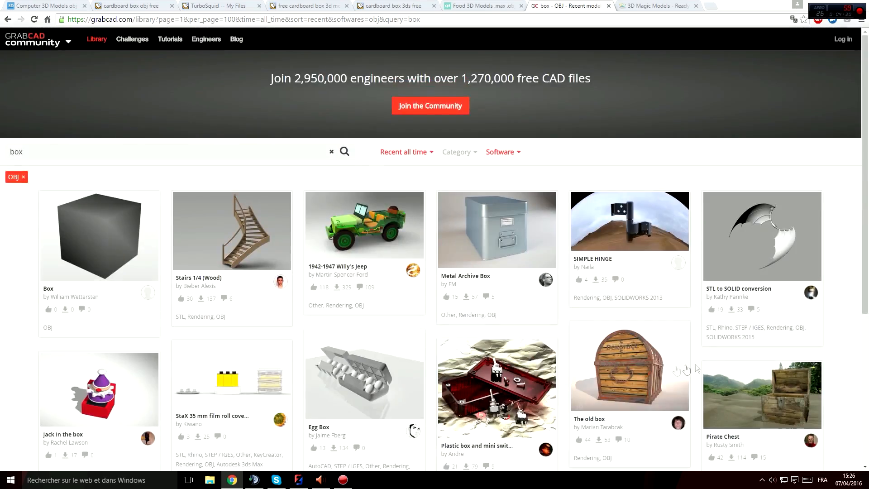
scroll(686, 370, down, 2)
scroll(485, 126, up, 2)
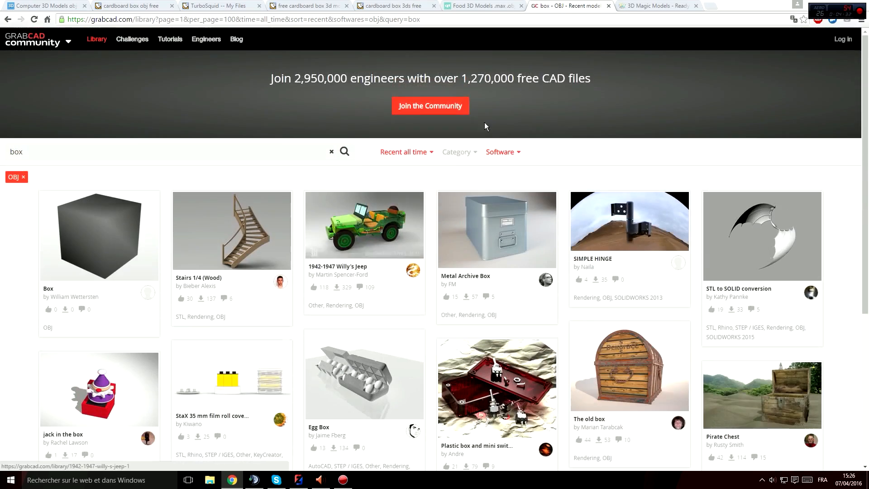
click(460, 155)
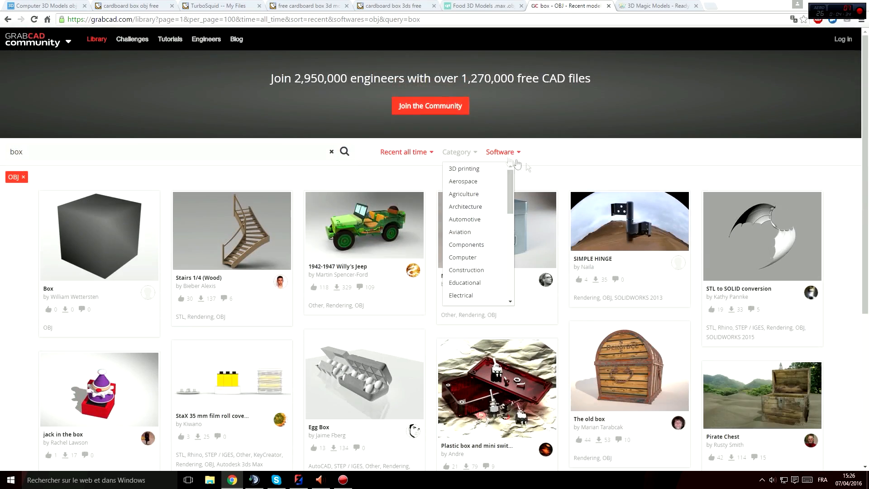
click(500, 152)
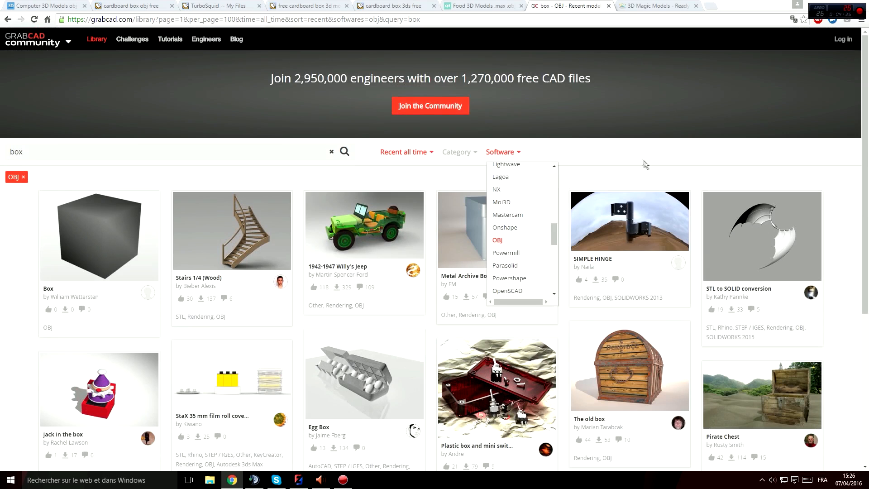
Step: Go to the open 3D Magic Models site and look over its home page
click(651, 6)
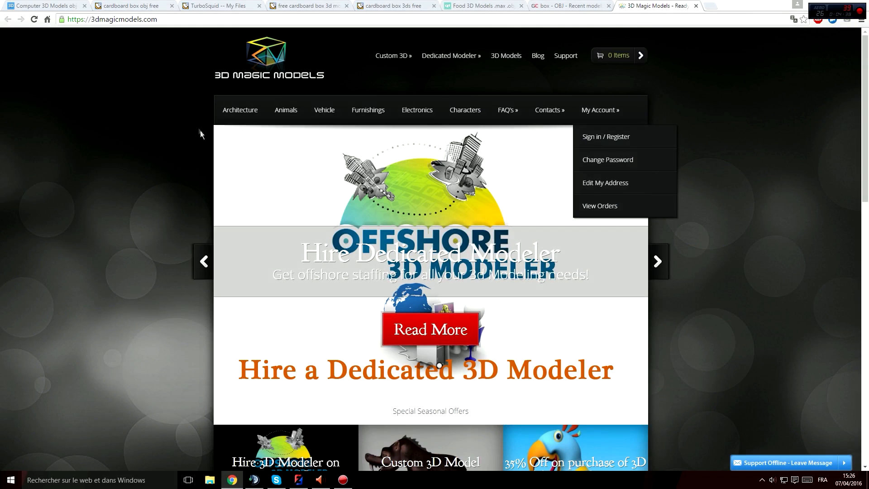
scroll(96, 254, down, 4)
scroll(96, 254, up, 4)
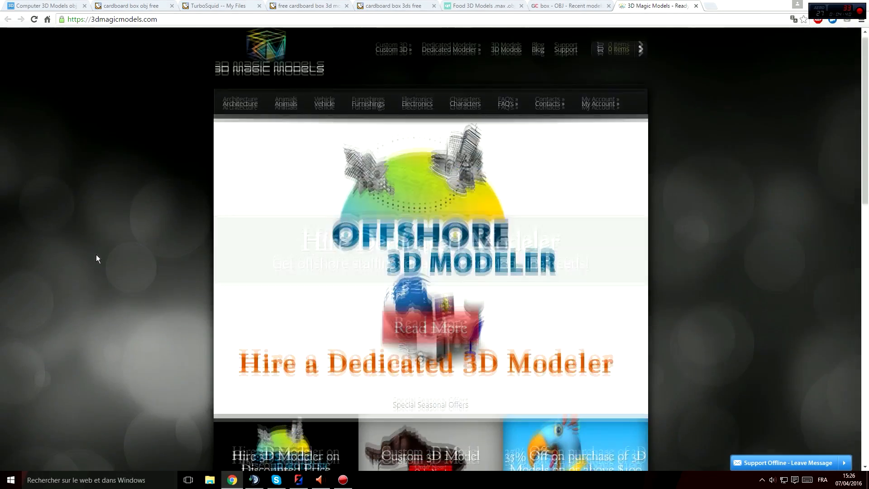
Step: Open the Vehicle category of 3D Magic Models, sort it by price from low to high, and look through the free models
click(321, 110)
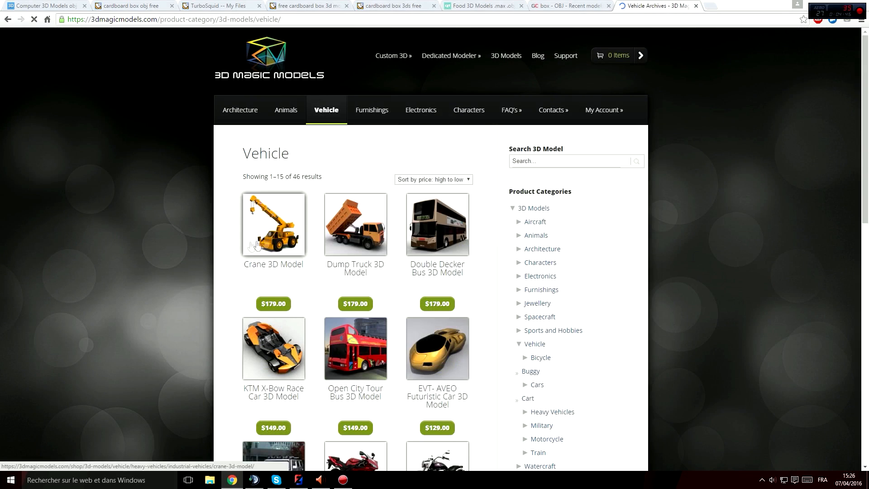
click(465, 180)
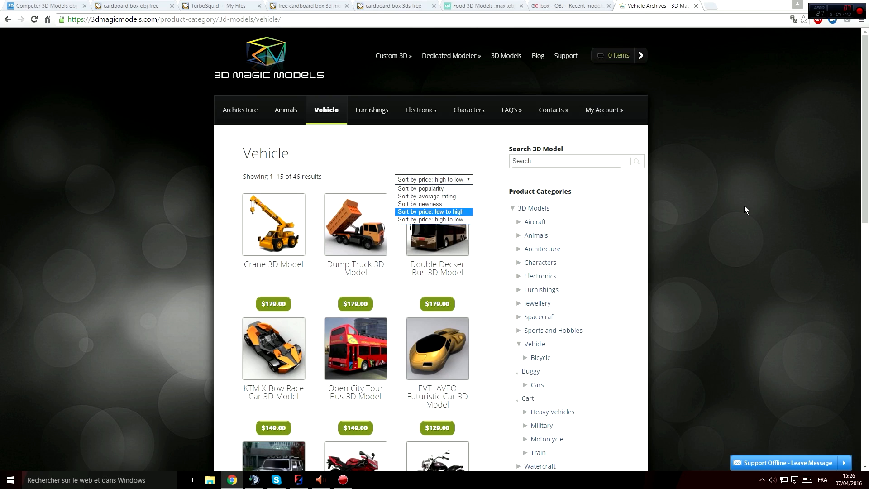
click(464, 212)
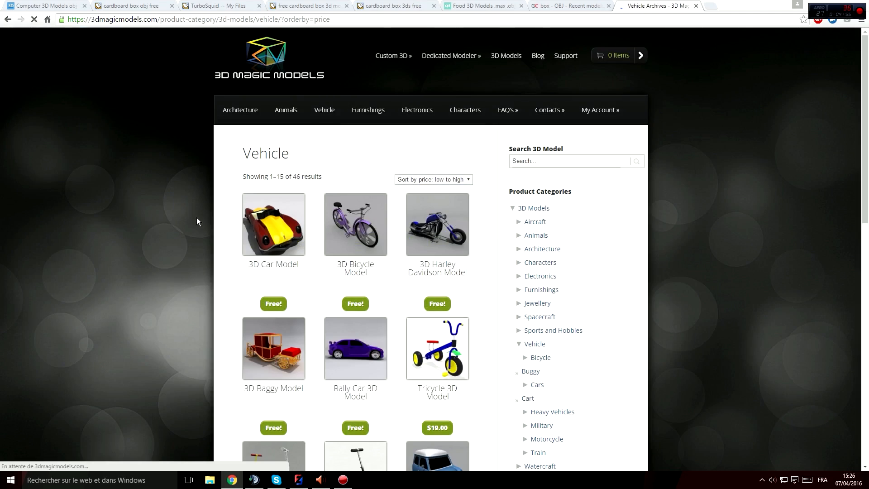
scroll(407, 226, down, 2)
scroll(440, 223, down, 1)
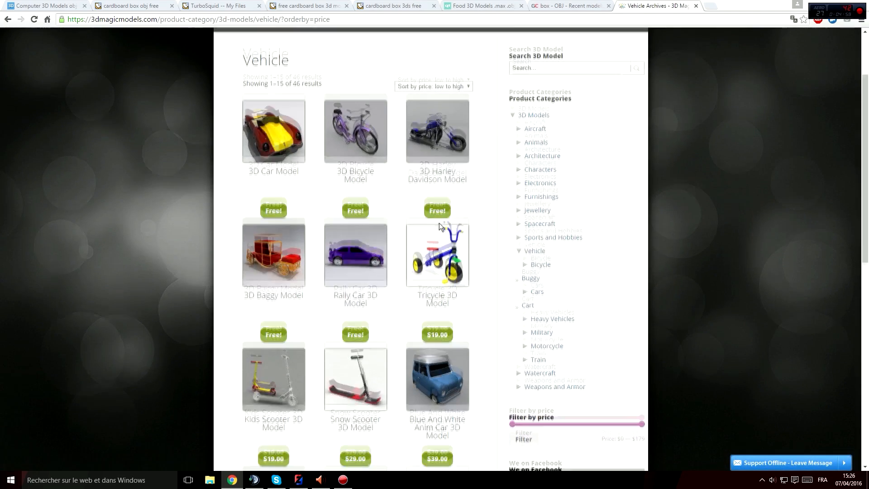
scroll(214, 301, up, 1)
scroll(213, 300, up, 2)
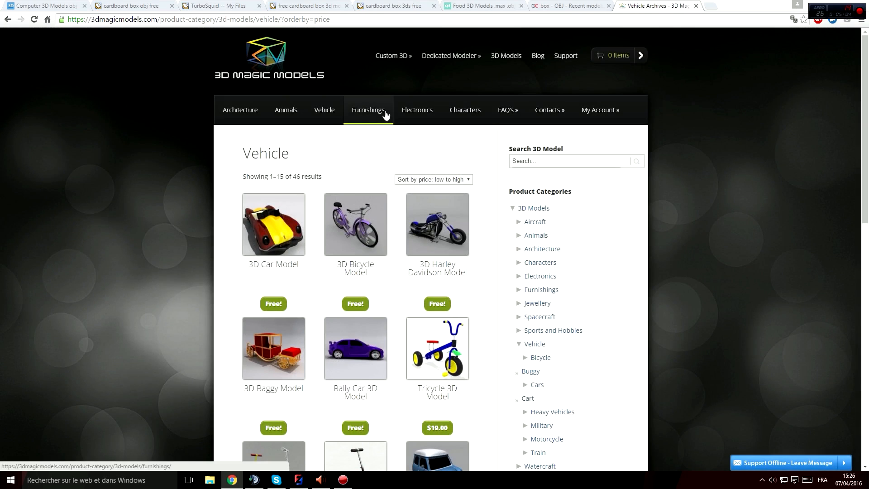
Step: Return to the free Food models on CGTrader and look over the model categories and the listed models
click(471, 6)
scroll(424, 317, down, 6)
scroll(412, 305, up, 6)
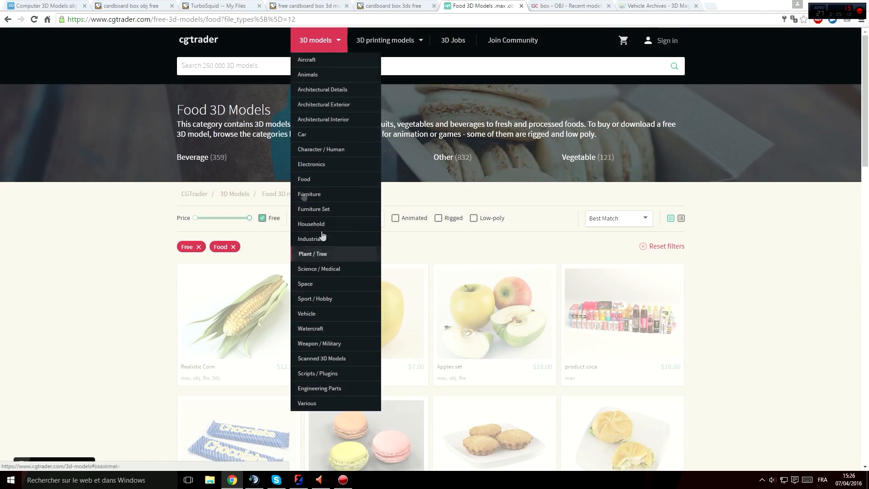
scroll(734, 286, down, 5)
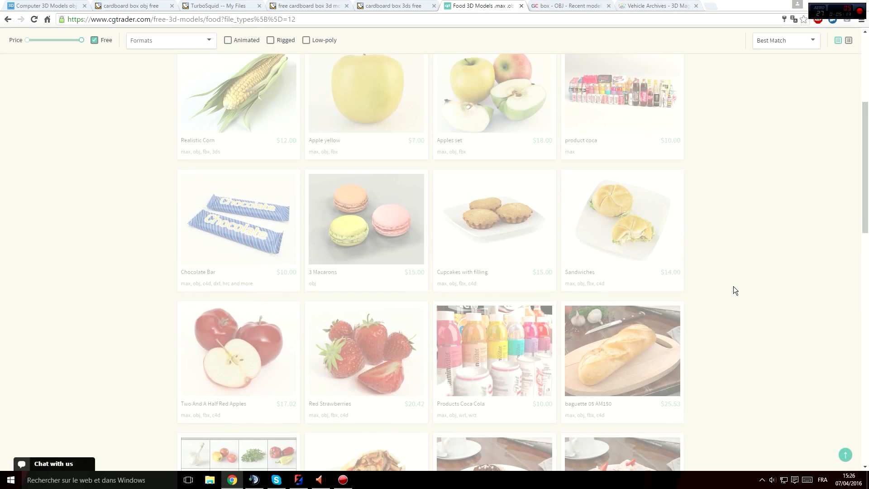
scroll(733, 286, up, 5)
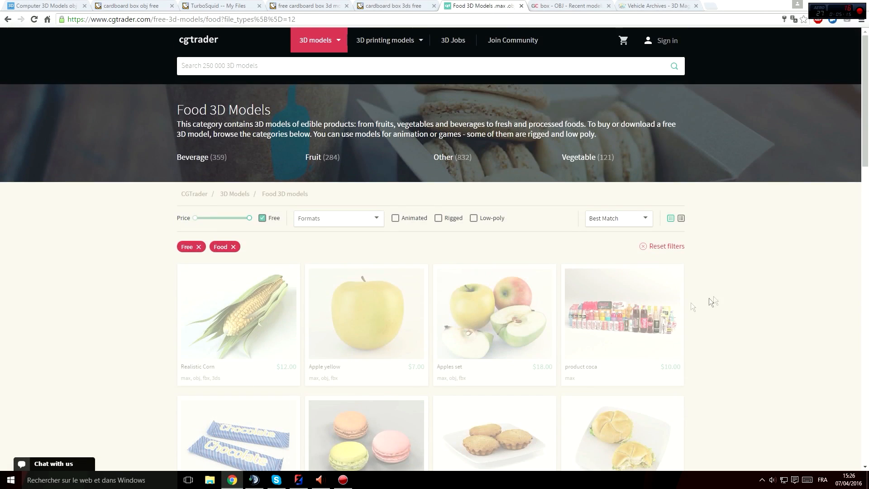
Step: Show the desktop with the BoxesOBJ model, its BoxesOBJ.mtl file and the four box textures 01 to 04
click(810, 3)
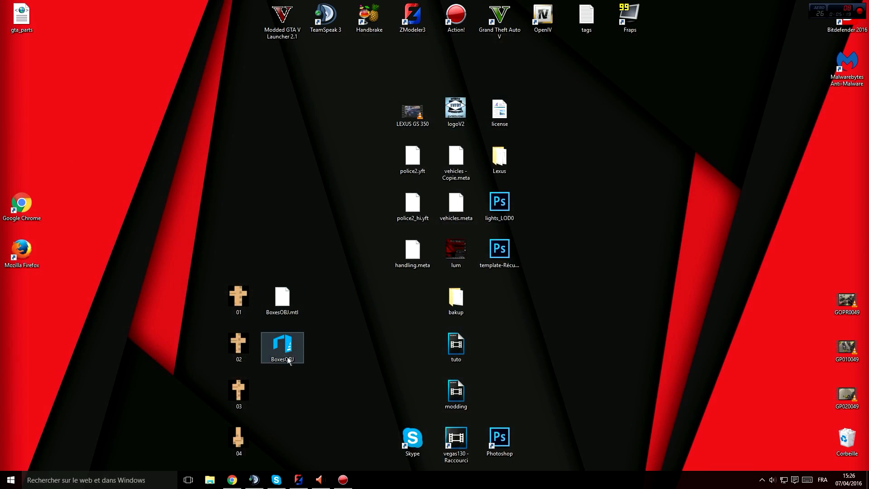
drag(291, 260, 257, 320)
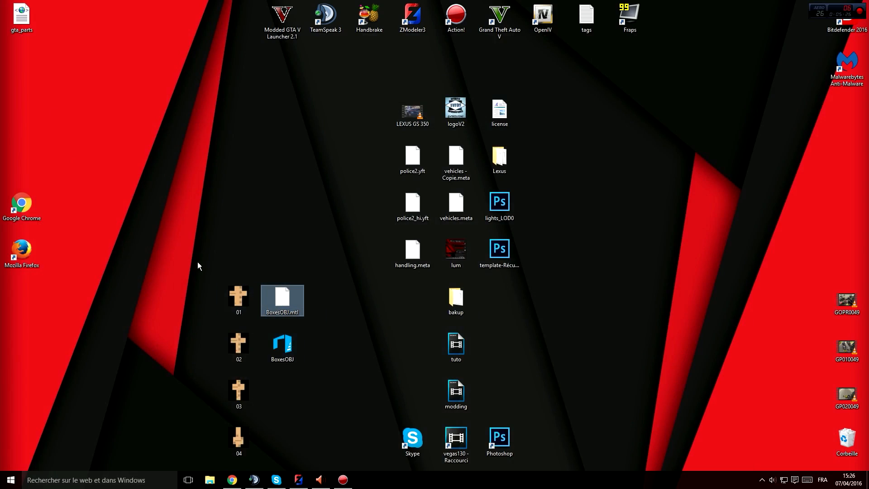
drag(197, 262, 247, 456)
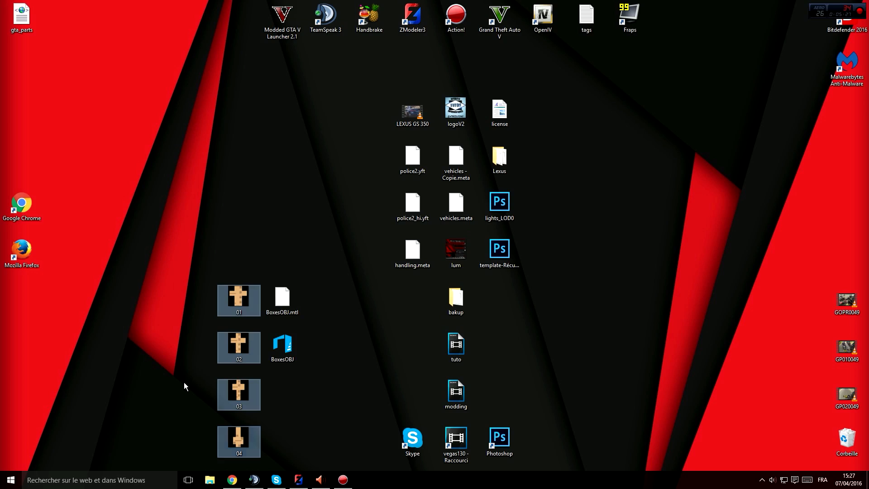
Step: Switch to ZModeler, hide the kangoo model and show all the boxes from Box01 to Box04
click(300, 482)
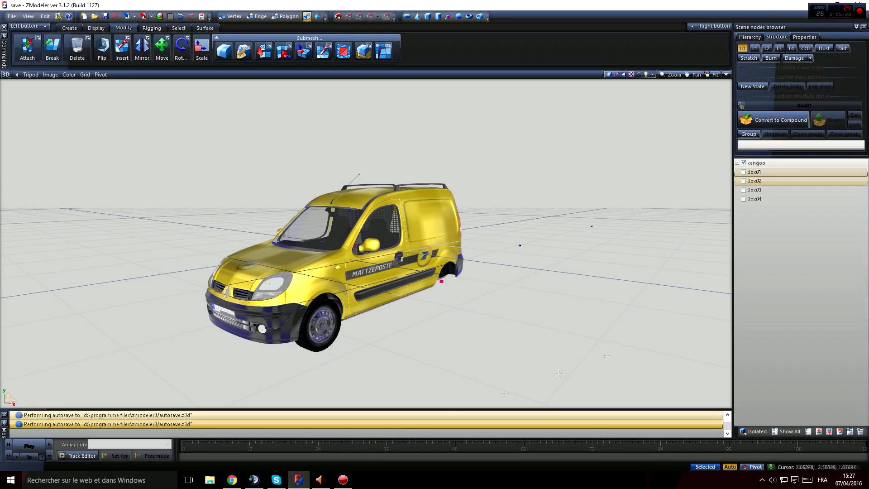
click(744, 163)
click(743, 182)
click(744, 190)
click(743, 199)
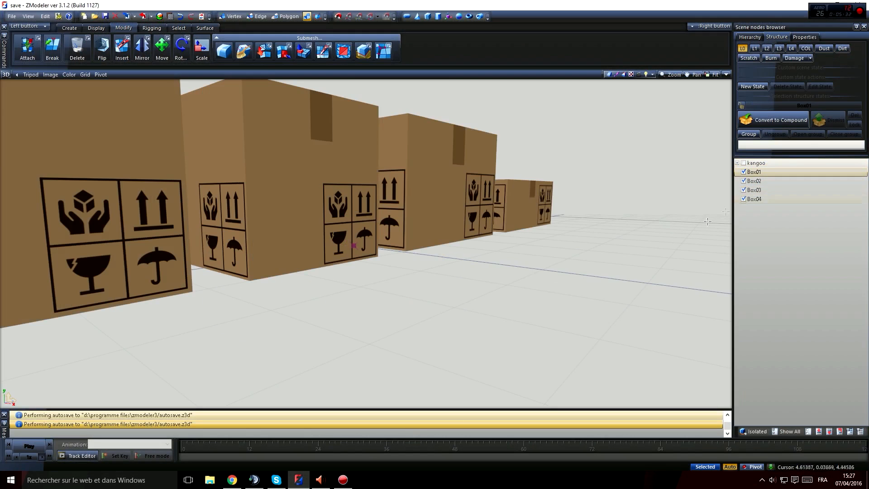
middle_drag(487, 280, 455, 308)
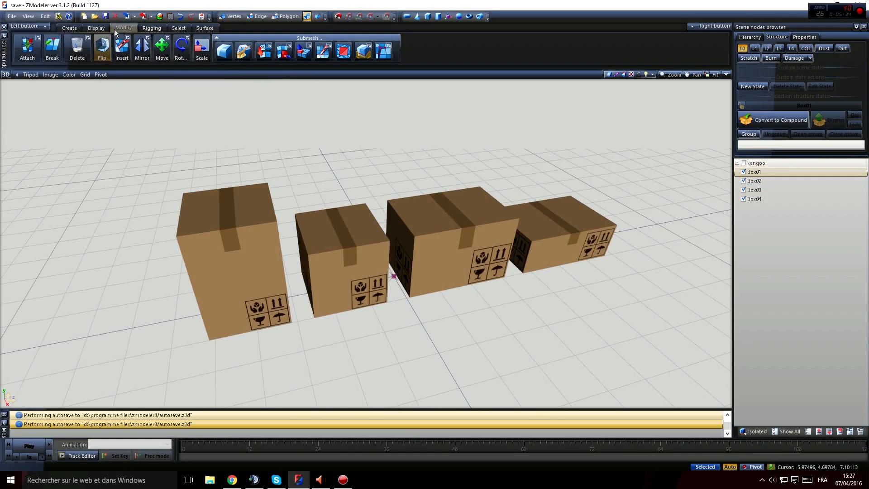
Step: View the import options for the BoxesOBJ file on the desktop, and leave without importing it
click(128, 17)
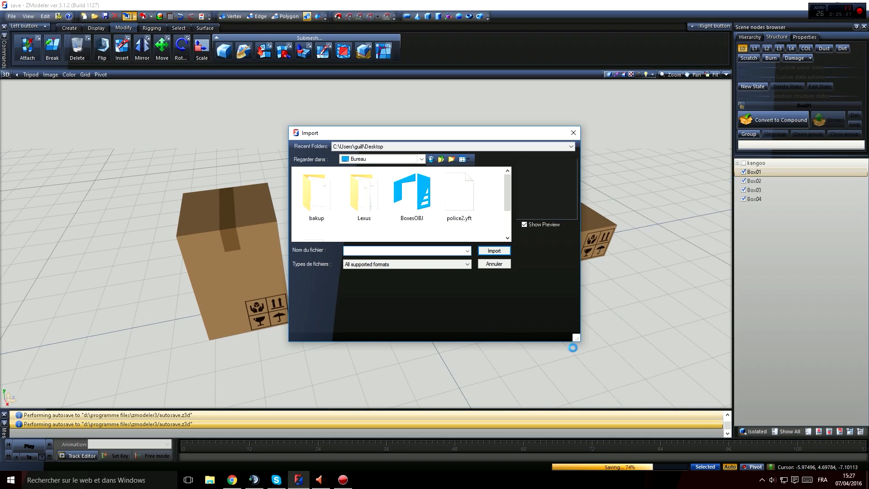
click(420, 199)
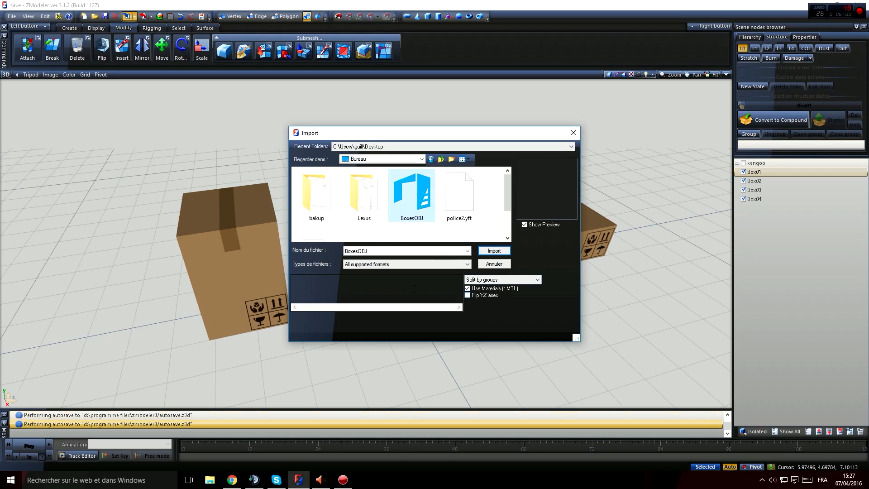
click(574, 133)
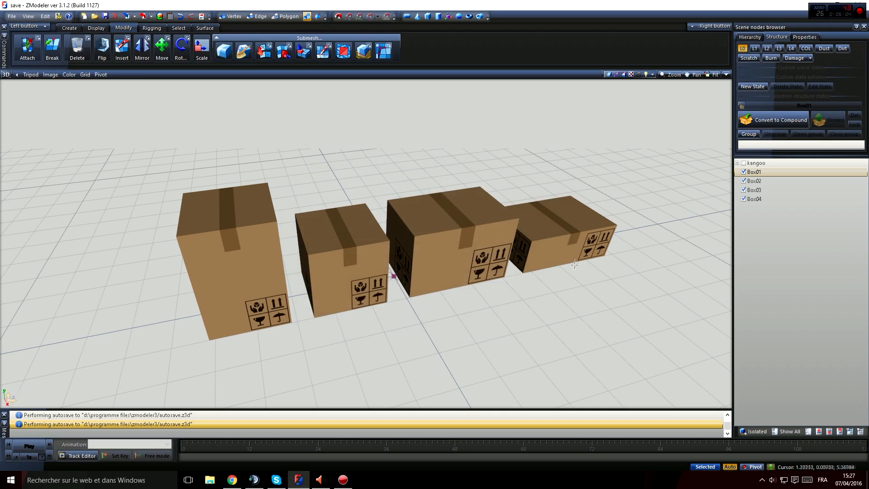
Step: Open the Material Browser beside the boxes and look at the materials blinn1SG to blinn4SG
click(160, 17)
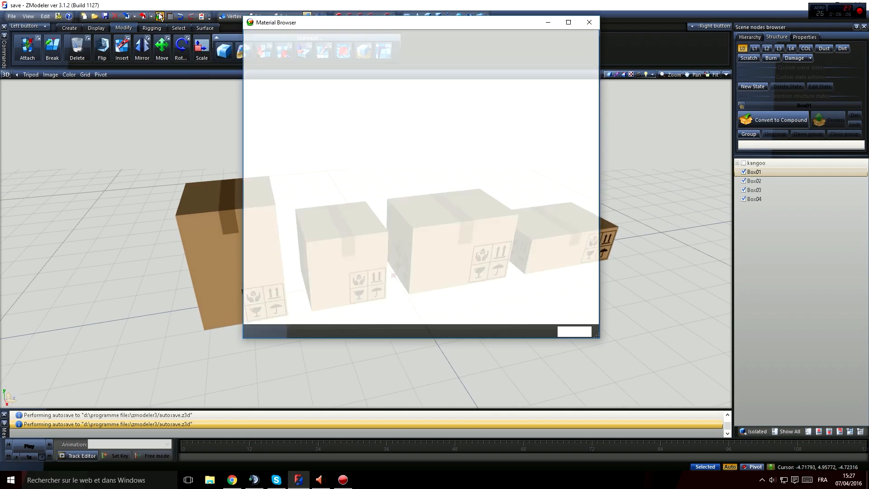
drag(405, 25, 148, 32)
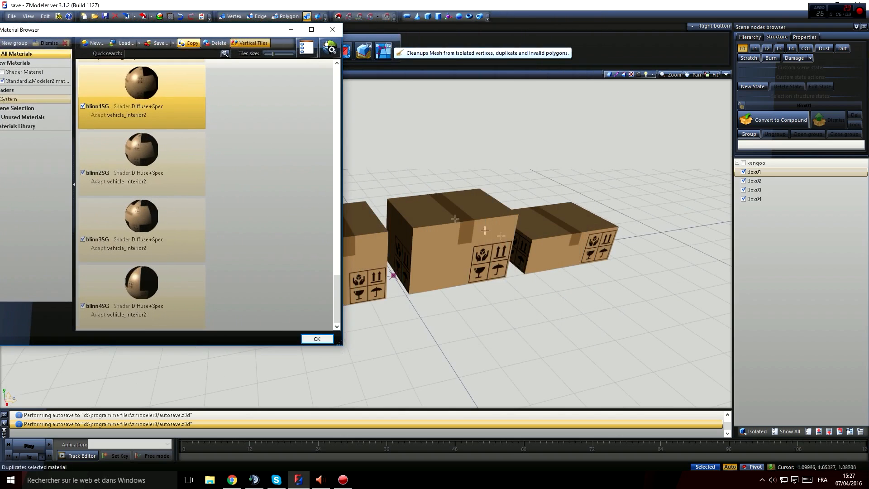
mouse_move(501, 235)
middle_down()
mouse_move(598, 235)
mouse_move(578, 215)
mouse_move(503, 224)
middle_up()
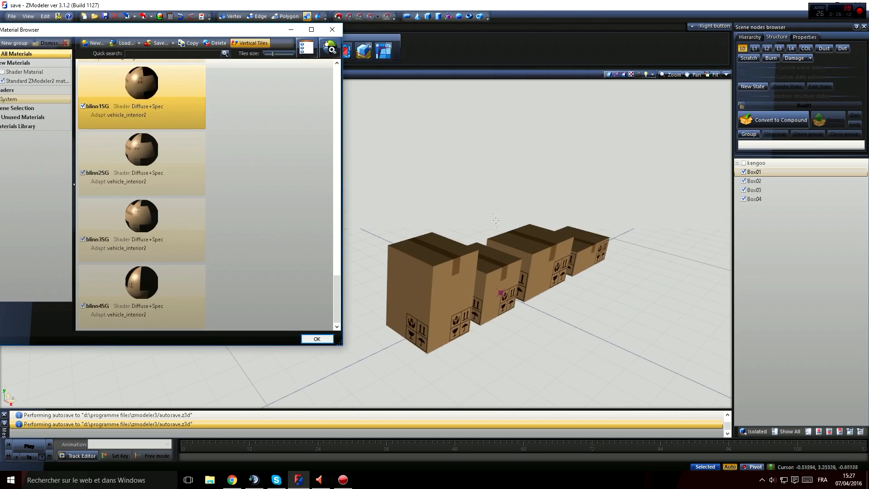
scroll(494, 221, up, 3)
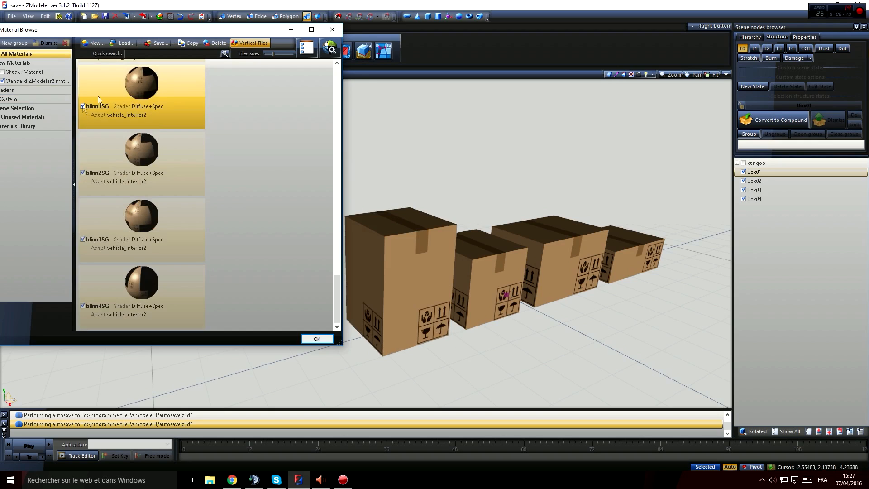
Step: Examine the GTAV vehicle generic shader presets available for the blinn1SG material
mouse_move(344, 72)
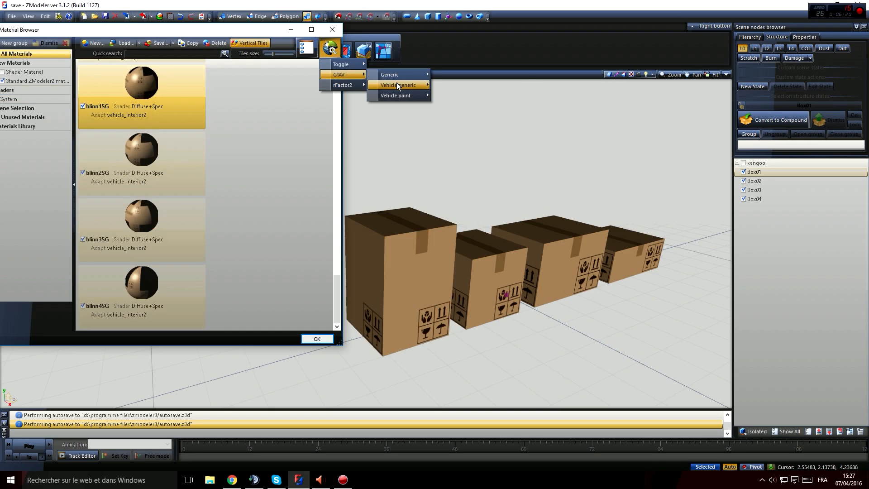
mouse_move(397, 84)
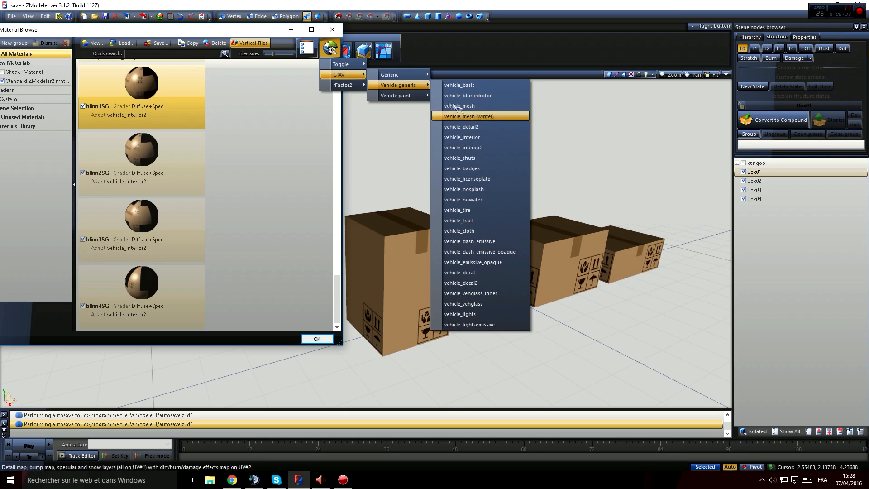
click(479, 107)
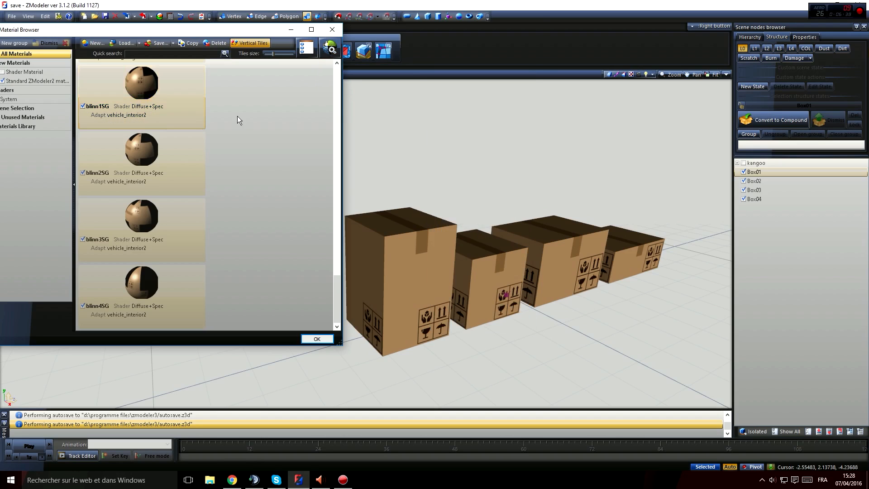
Step: Open the properties of the blinn1SG material and check its diffuse color, keeping it white
double_click(143, 85)
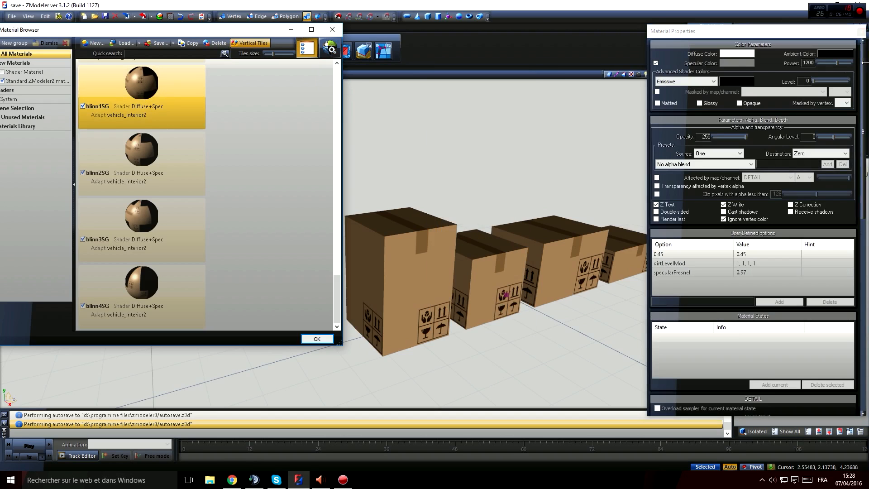
click(724, 52)
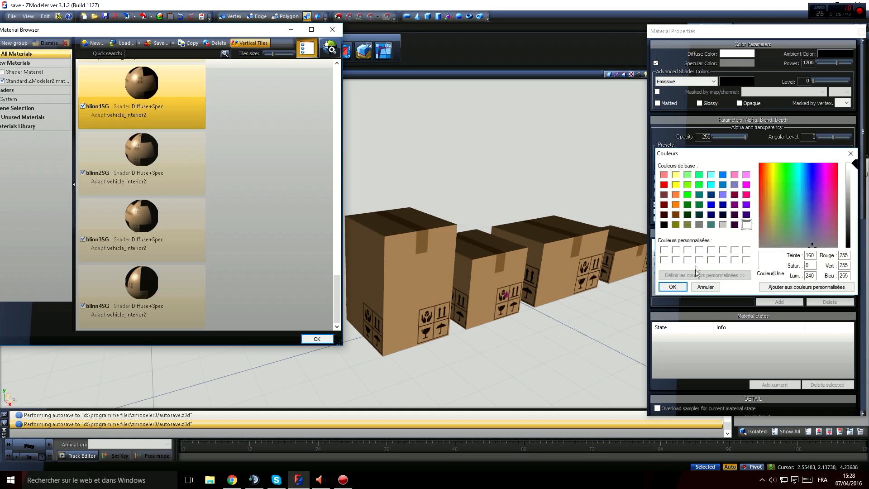
click(672, 287)
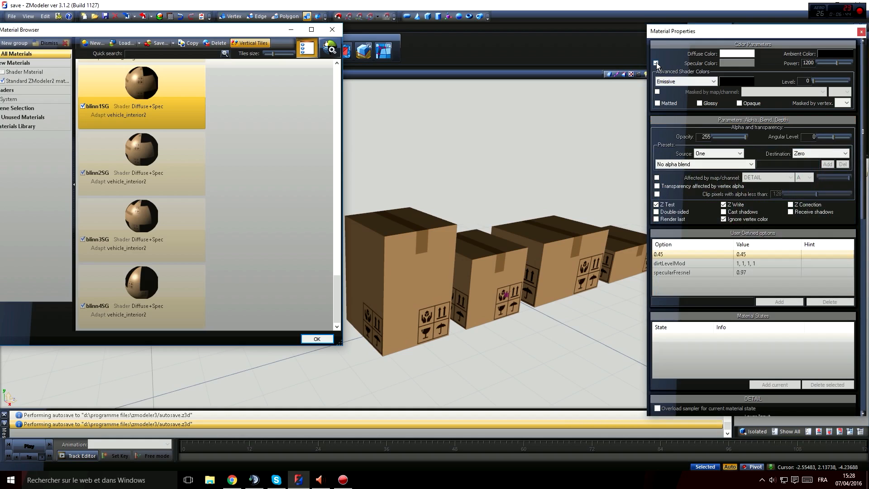
Step: Check the DETAIL layer's texture map of blinn1SG in the Textures Browser and keep 01.png
scroll(815, 210, down, 10)
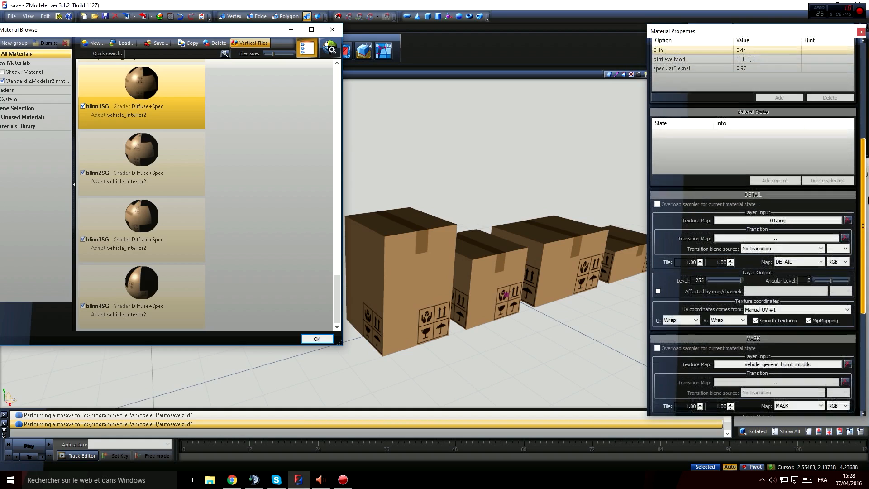
click(775, 197)
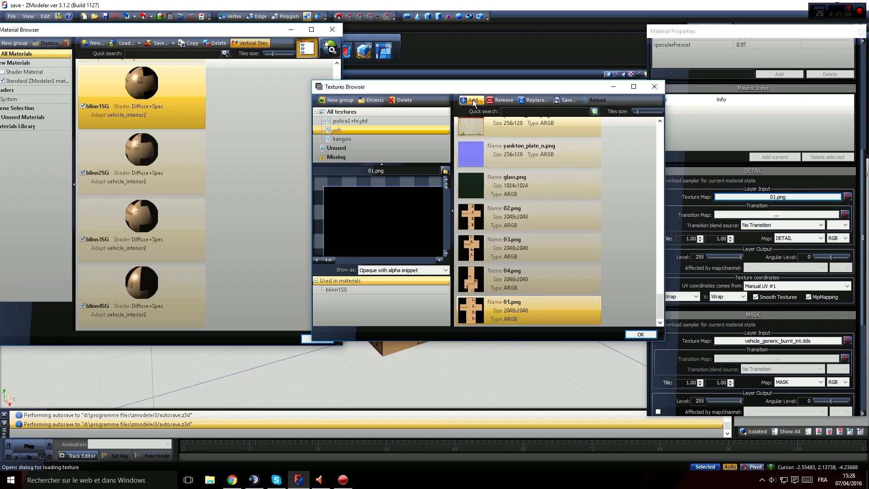
click(641, 335)
Step: Review the MASK layer and check the SPECMAP texture of blinn1SG, keeping vehicle_generic_smallspecmap.png
scroll(783, 275, down, 3)
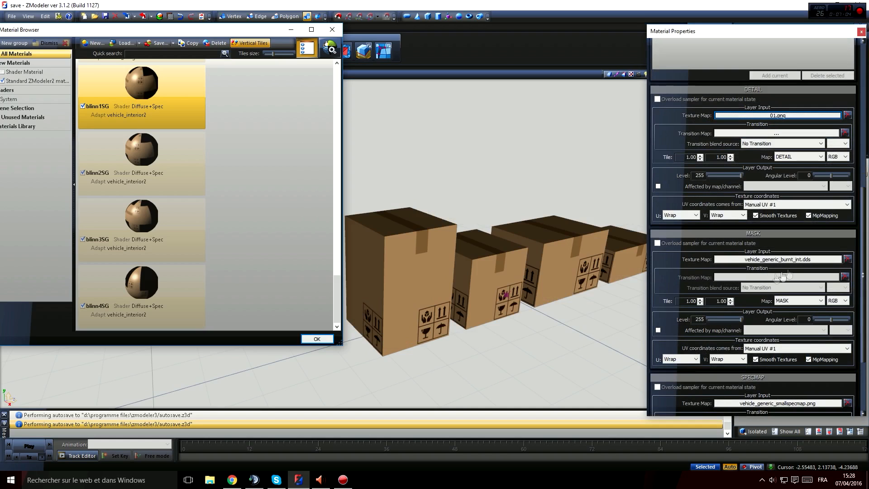
scroll(780, 306, down, 4)
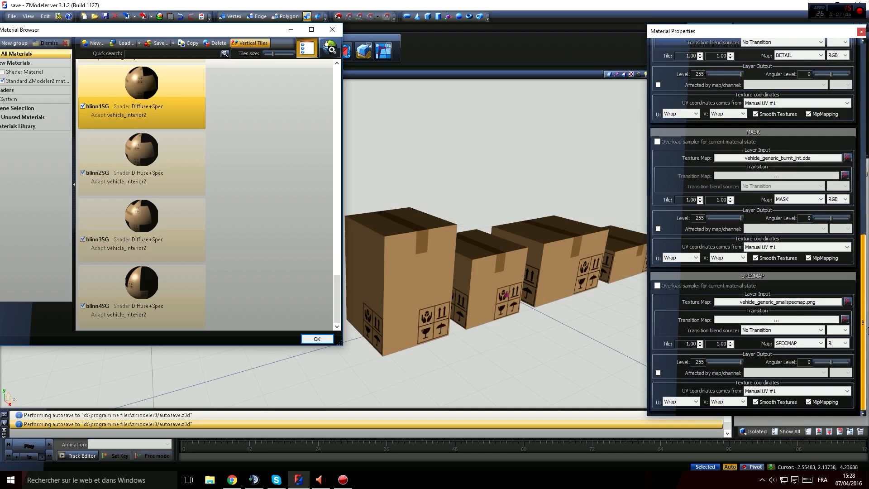
click(780, 305)
scroll(600, 255, up, 1)
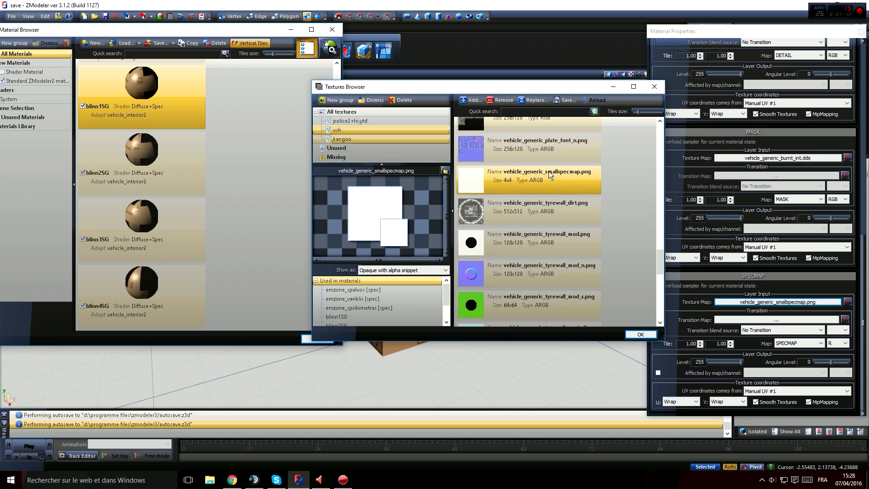
click(641, 335)
Step: Close the material properties and the Material Browser, and view the four textured boxes in the scene
middle_drag(582, 312, 474, 292)
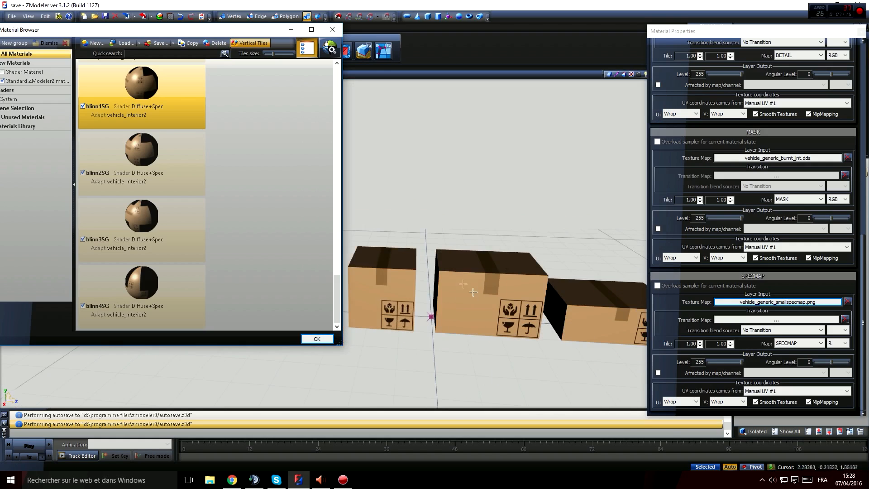
click(861, 31)
click(328, 340)
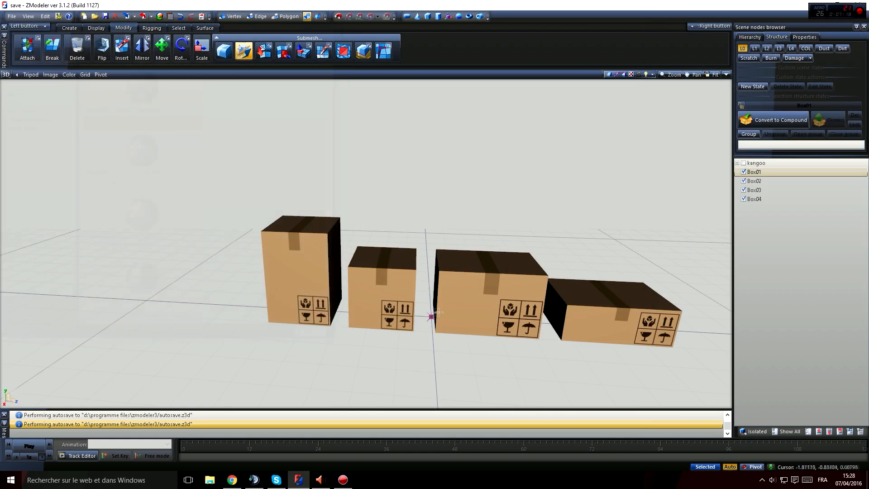
middle_drag(344, 335, 515, 305)
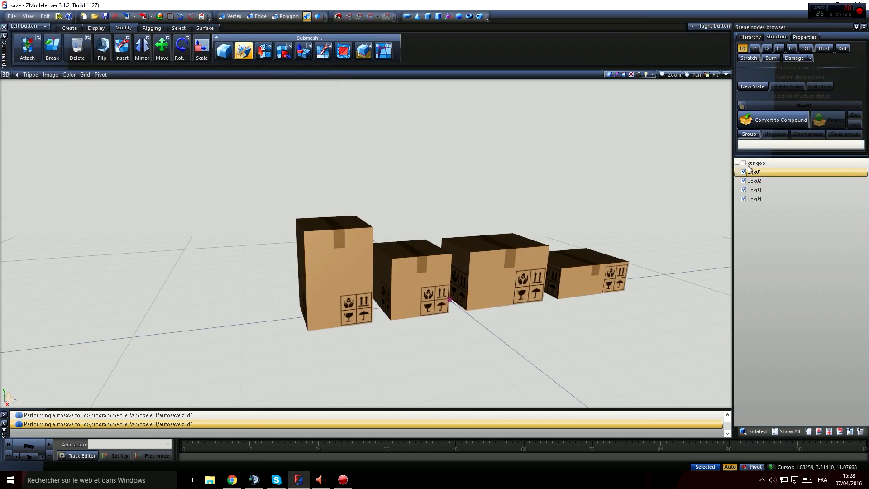
Step: Restore the four-viewport layout and change the User viewport to a Perspective view that shows all four boxes
click(725, 75)
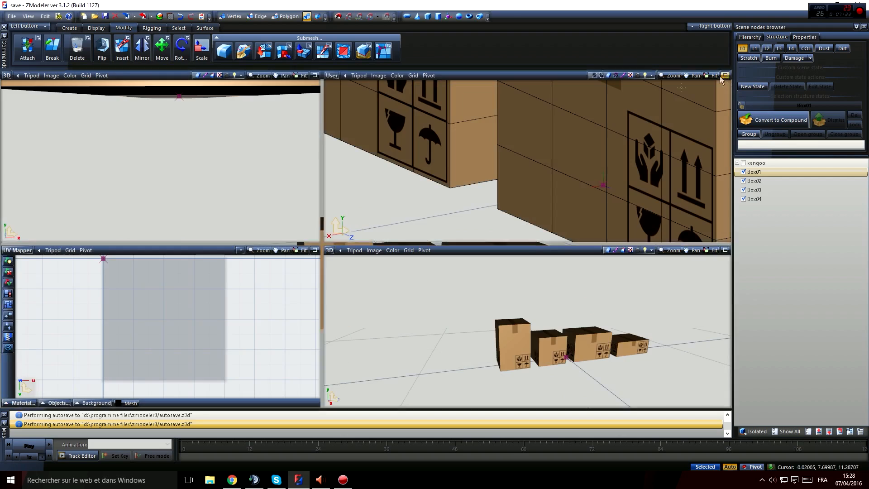
scroll(340, 95, down, 2)
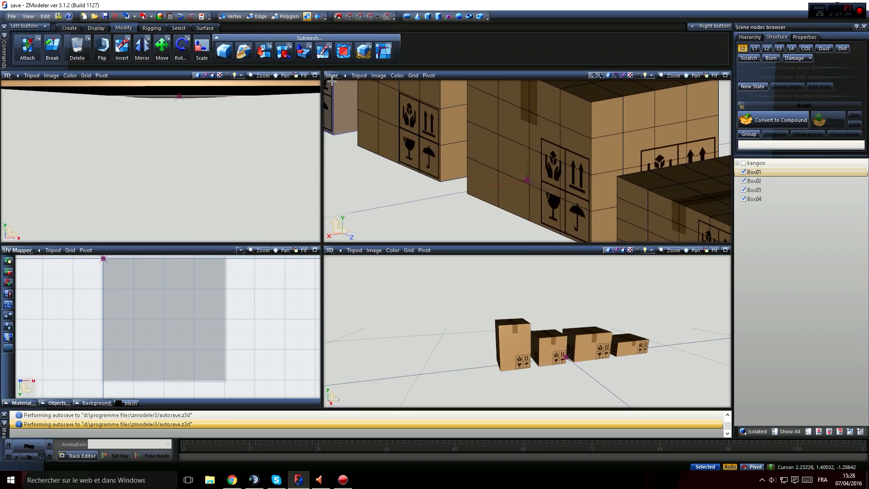
click(332, 75)
click(351, 172)
scroll(478, 130, down, 8)
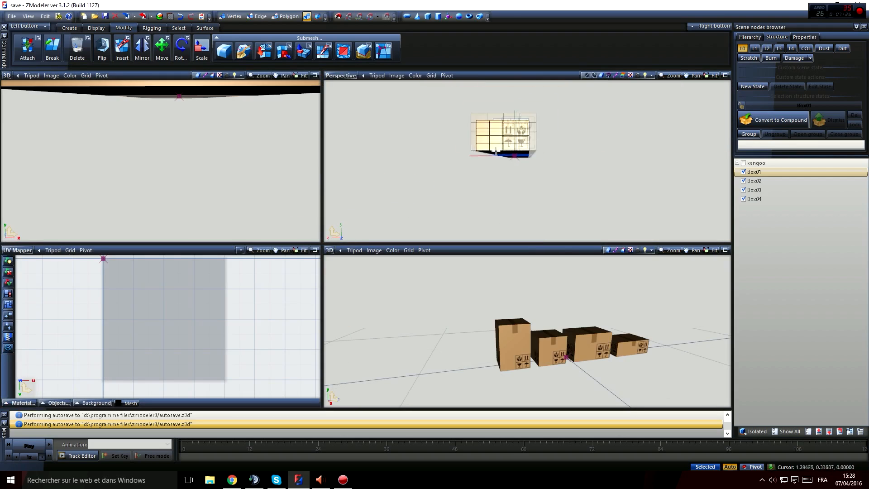
middle_drag(527, 161, 483, 166)
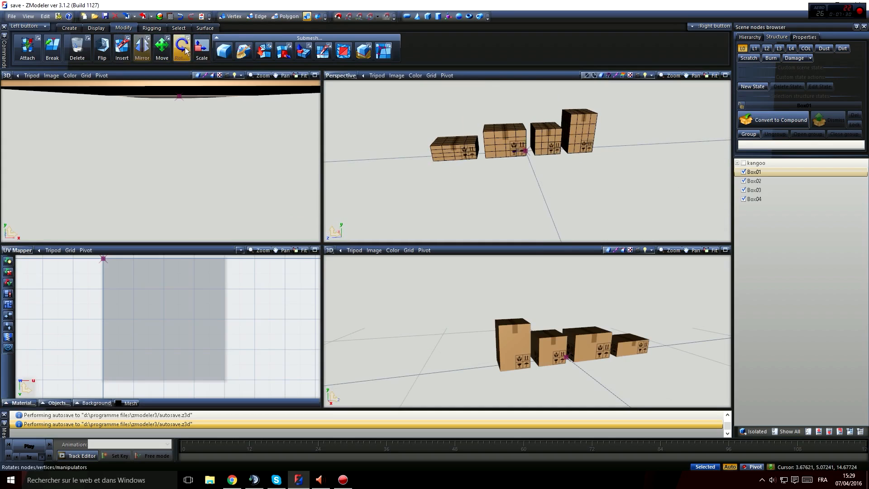
Step: Select all four boxes for scaling and show the kangoo van as a size reference
click(202, 48)
middle_drag(556, 173, 574, 185)
drag(404, 103, 643, 217)
click(743, 163)
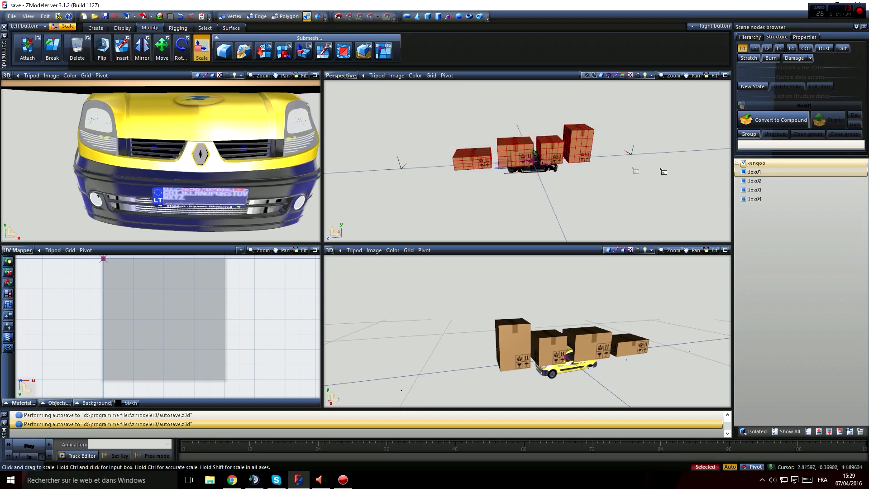
scroll(595, 340, up, 5)
middle_drag(592, 337, 562, 349)
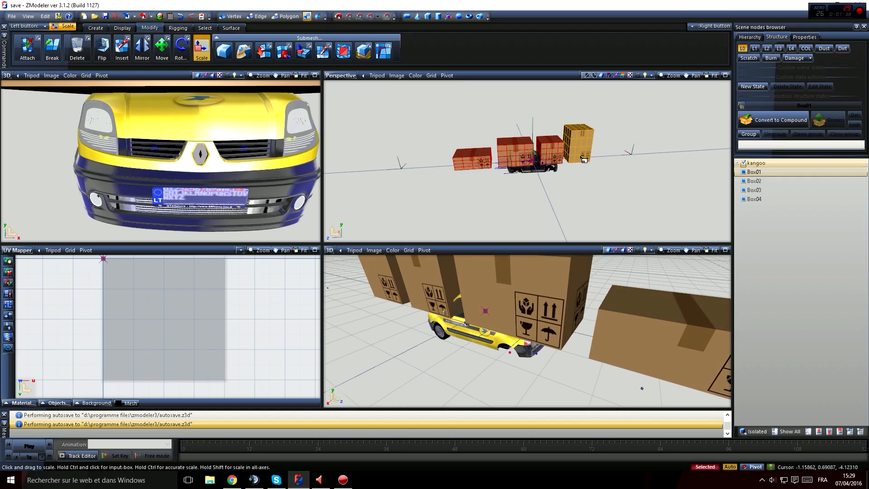
Step: Scale the four selected boxes down uniformly in several passes to bring them closer to the van's proportions
shift+drag(581, 156, 631, 375)
shift+drag(571, 156, 575, 182)
shift+drag(561, 153, 664, 423)
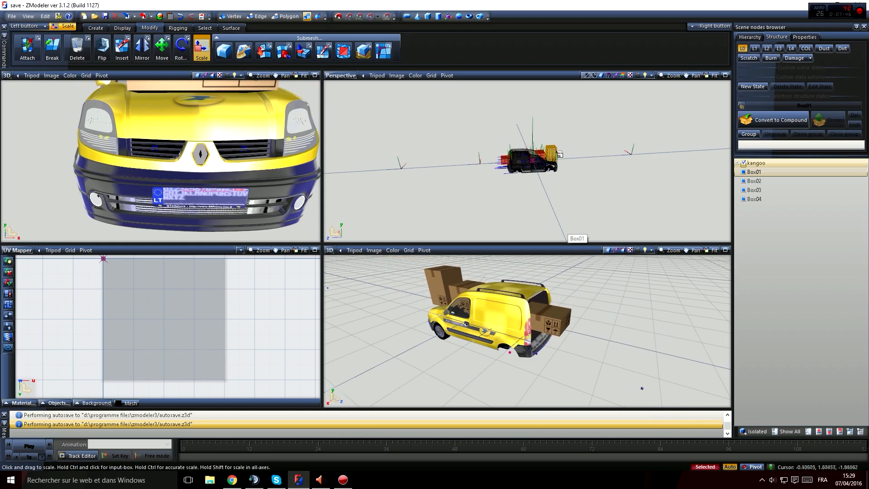
shift+drag(553, 150, 684, 345)
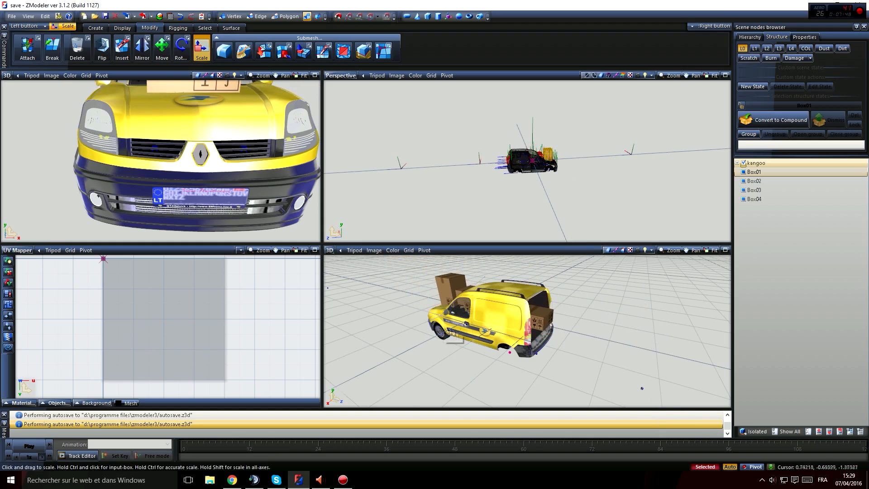
middle_drag(444, 328, 535, 181)
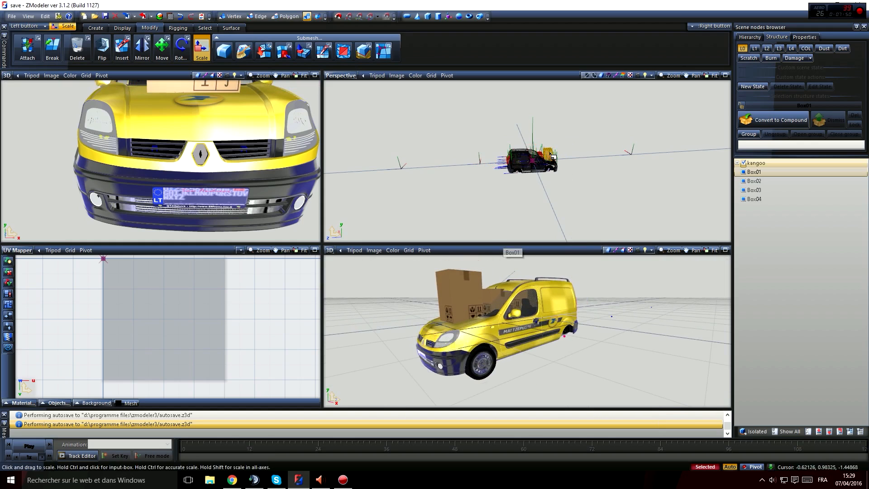
shift+drag(551, 155, 576, 208)
scroll(108, 134, down, 4)
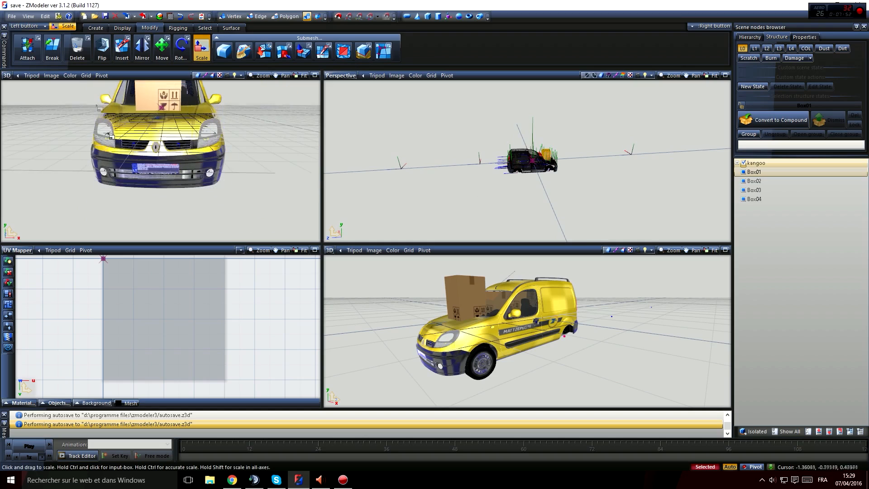
Step: Change the UV Mapper viewport to the Left view of the van and boxes
click(24, 252)
click(18, 299)
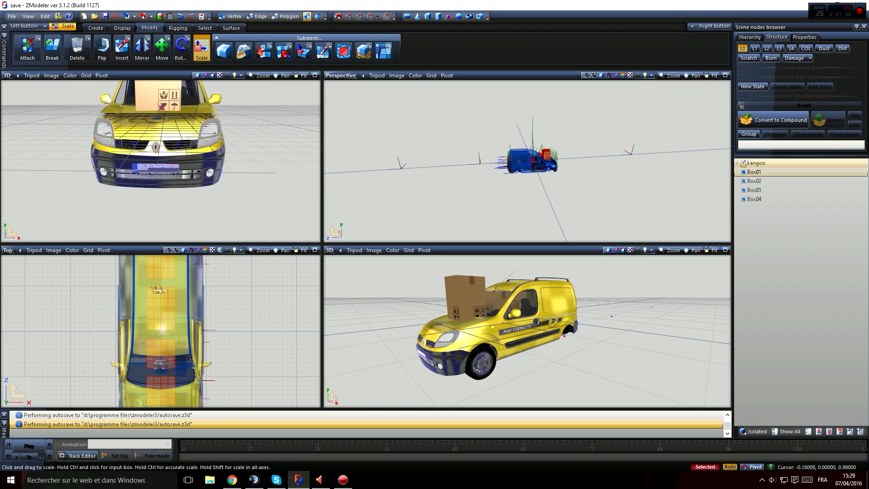
scroll(155, 290, down, 2)
click(7, 252)
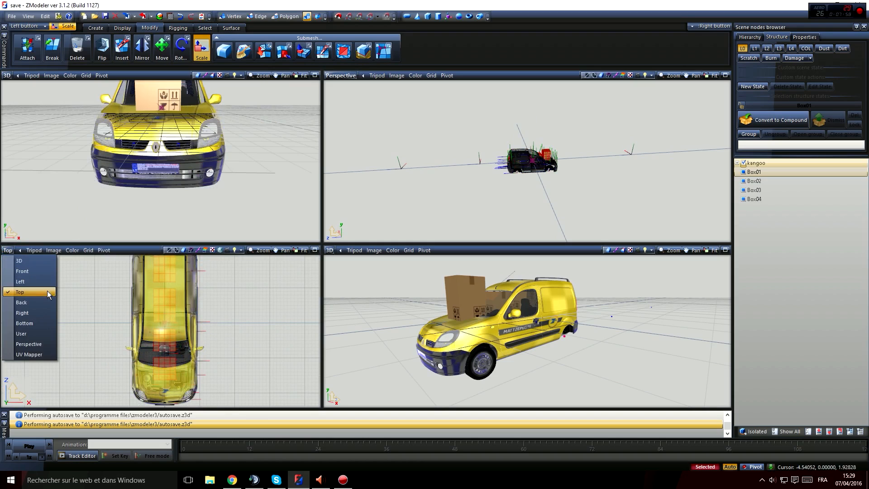
click(18, 303)
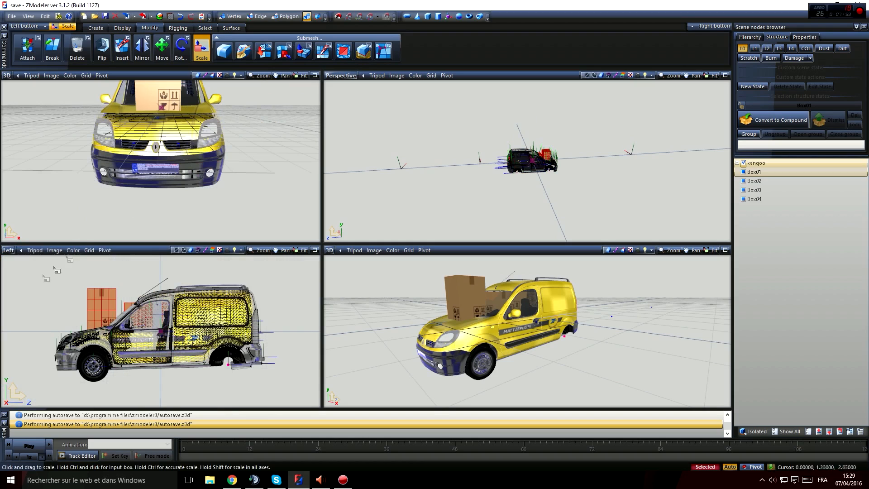
Step: Move the four selected boxes straight up until they sit clear above the van's roof
click(163, 47)
scroll(129, 315, down, 1)
middle_drag(129, 315, 134, 345)
drag(117, 332, 111, 272)
scroll(572, 297, down, 2)
middle_drag(572, 297, 560, 309)
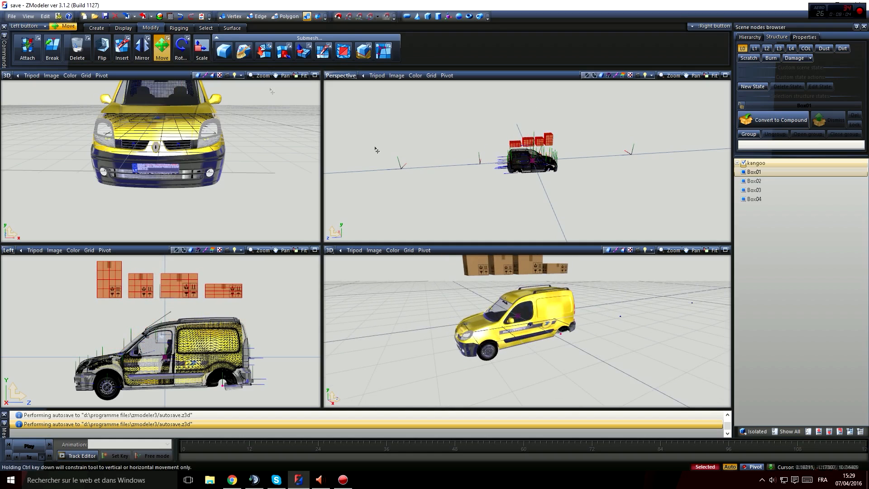
Step: Scale the four boxes above the roof down further in two passes to suit the van's cargo area
click(195, 53)
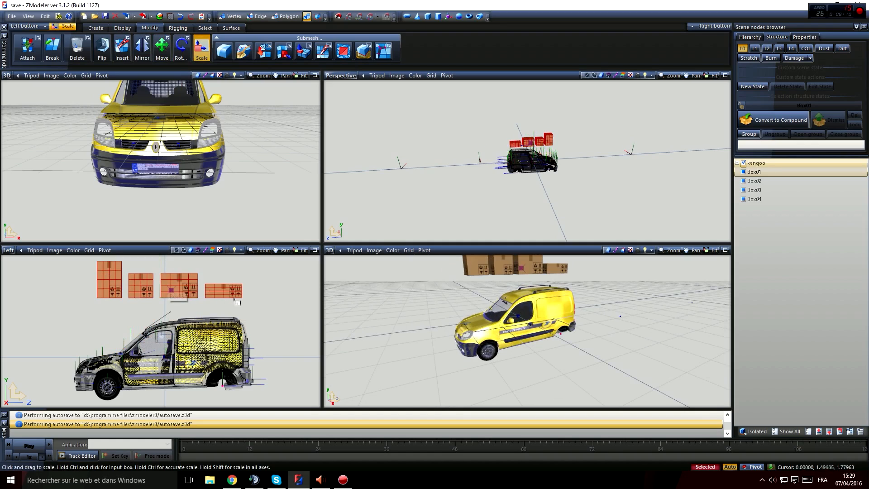
drag(249, 317, 316, 404)
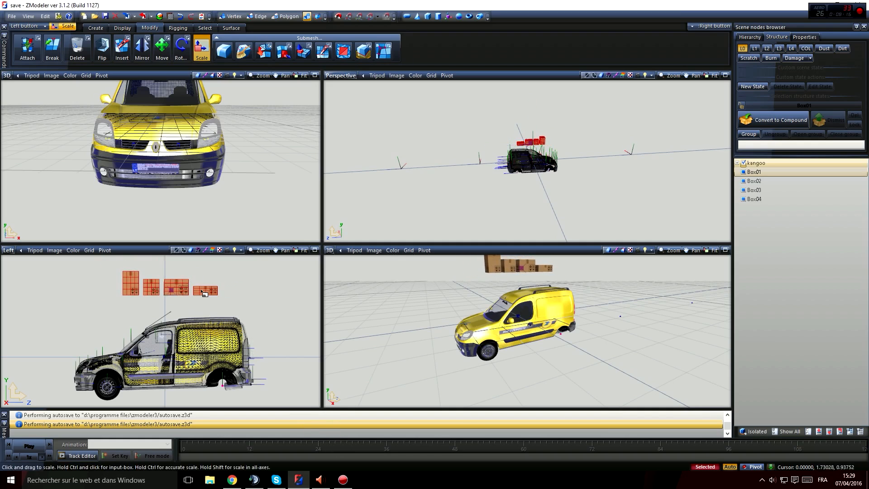
drag(200, 289, 285, 391)
middle_drag(558, 343, 527, 333)
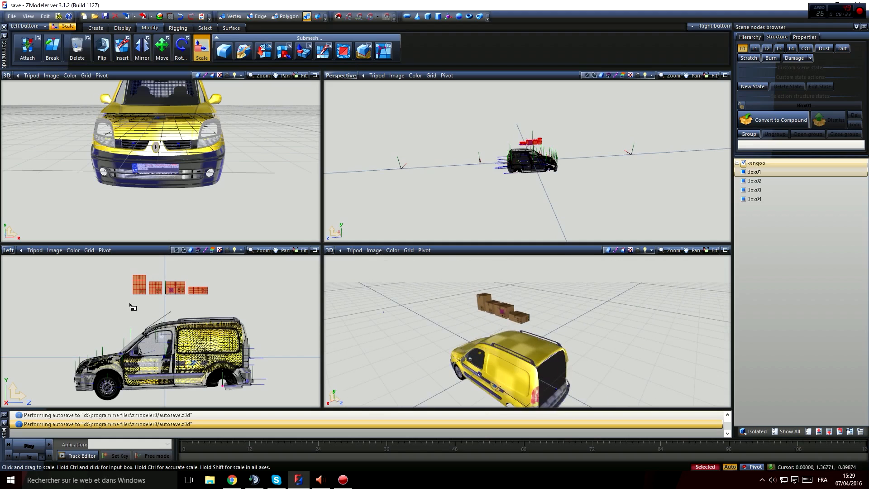
Step: Select only Box04 and, in a Back view, move it down into the van's cargo area near the floor
click(162, 48)
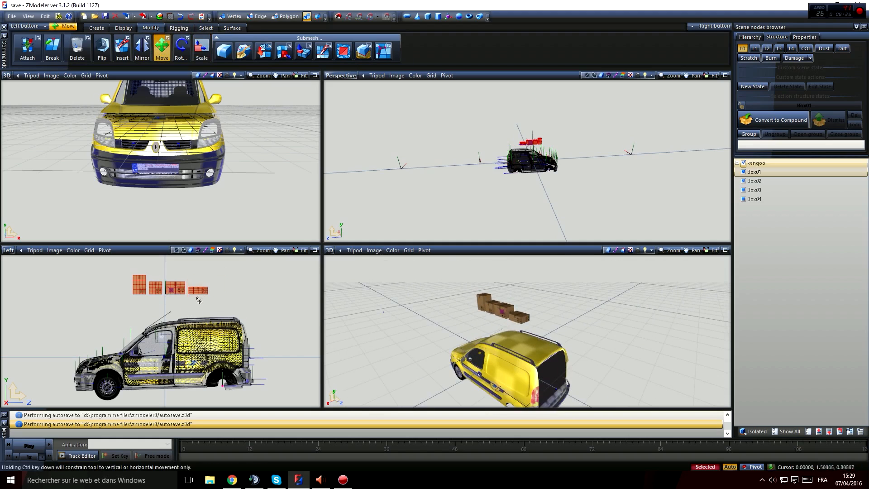
click(16, 76)
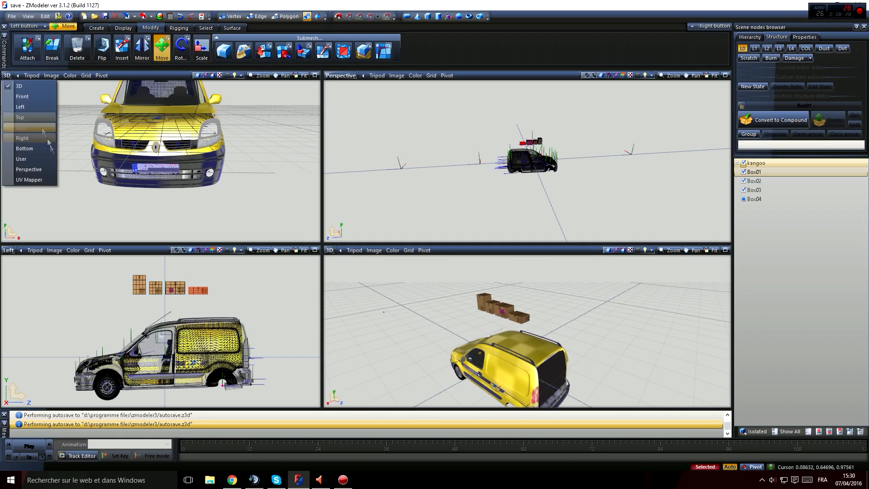
click(37, 127)
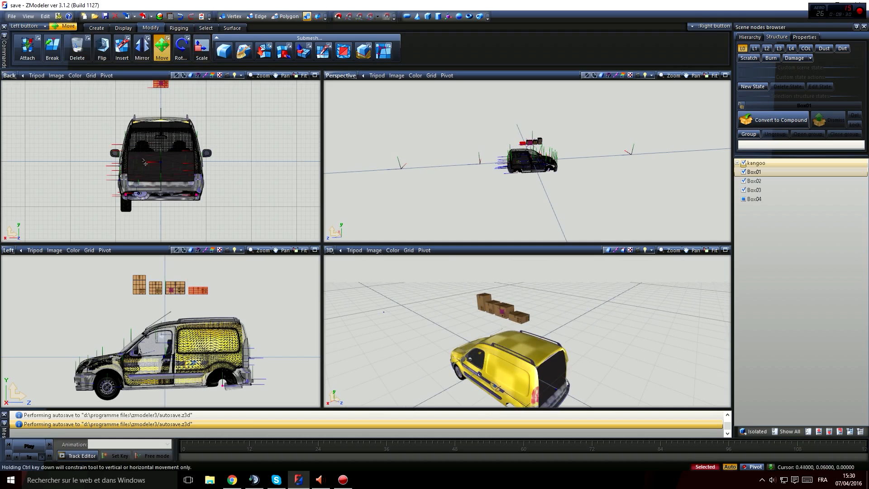
drag(148, 102, 166, 200)
middle_drag(606, 379, 513, 321)
scroll(514, 323, up, 3)
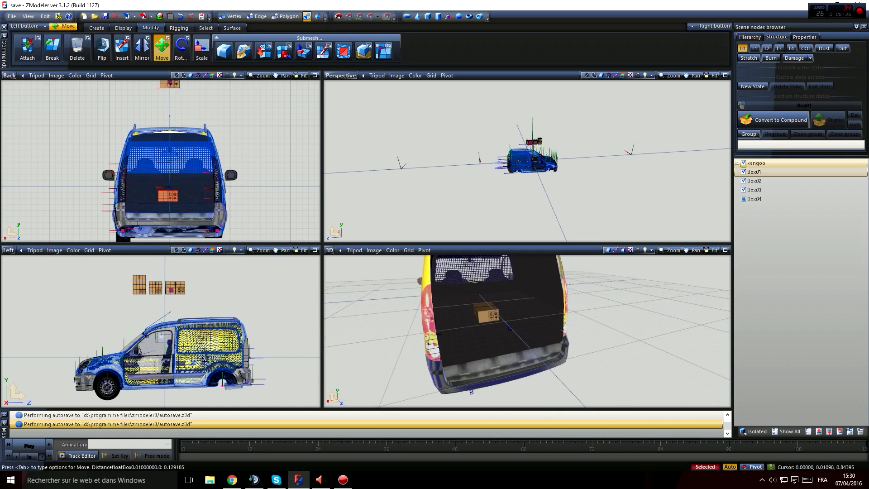
Step: Change the Perspective viewport to the Top view and move Box04 sideways off the van's centerline inside the cargo area
click(341, 76)
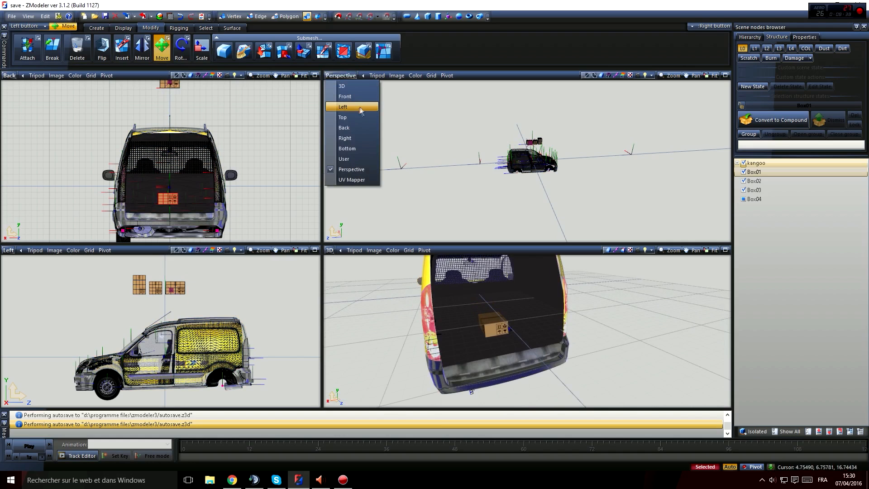
click(357, 117)
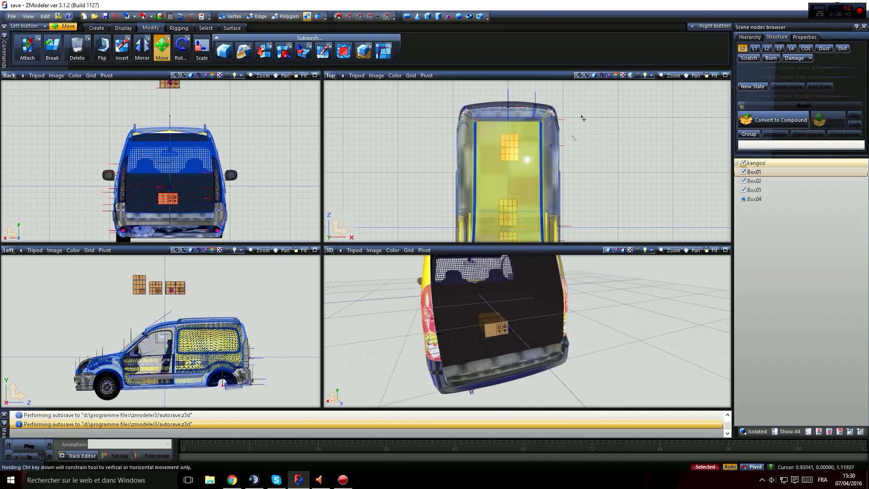
click(621, 76)
click(553, 74)
scroll(511, 170, up, 3)
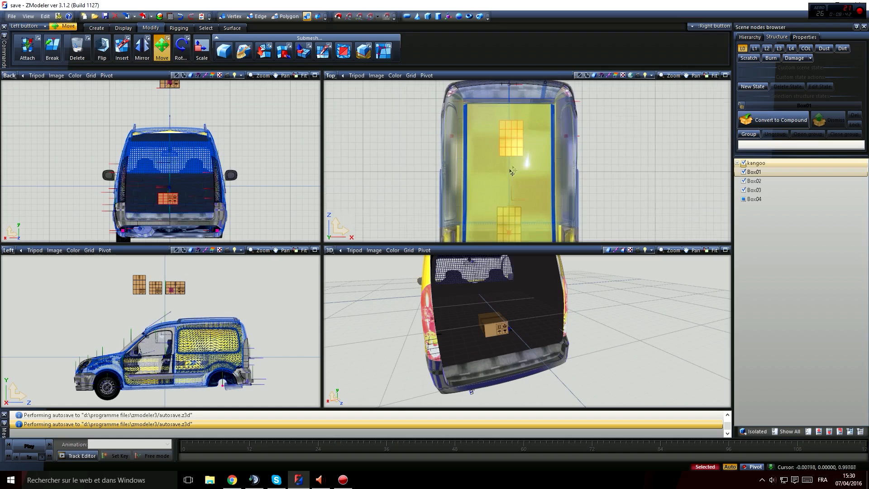
drag(509, 136, 488, 142)
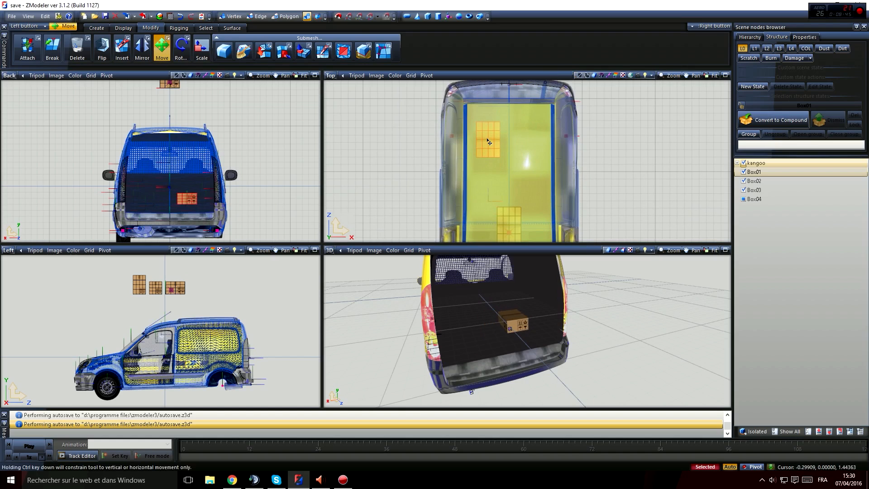
Step: Hide the kangoo van, select all of Box04's polygons at polygon level, and show the van again
click(744, 164)
click(285, 16)
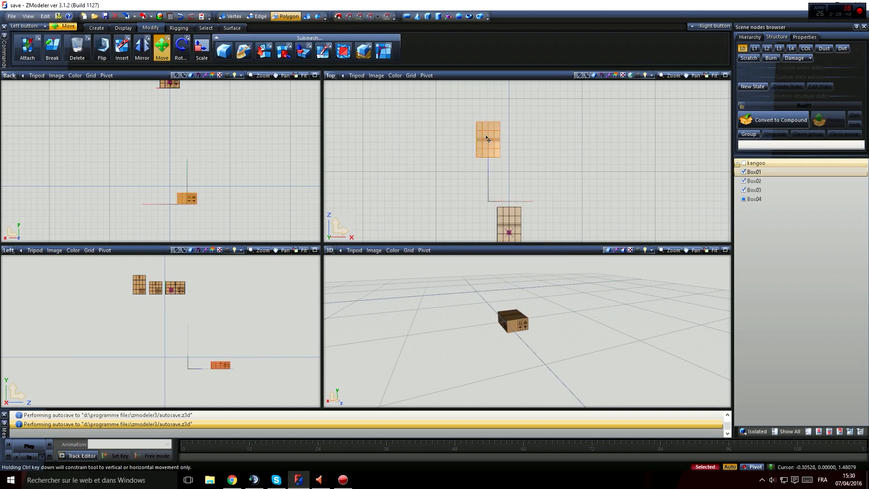
drag(466, 111, 548, 181)
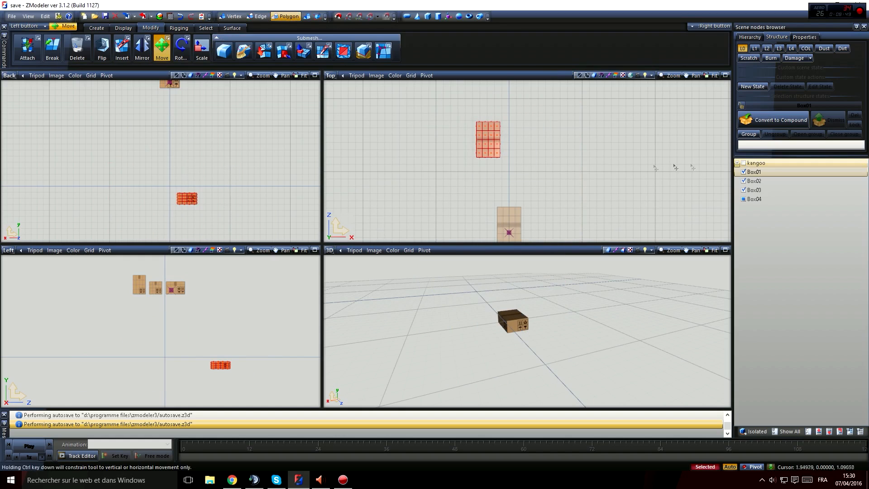
click(743, 163)
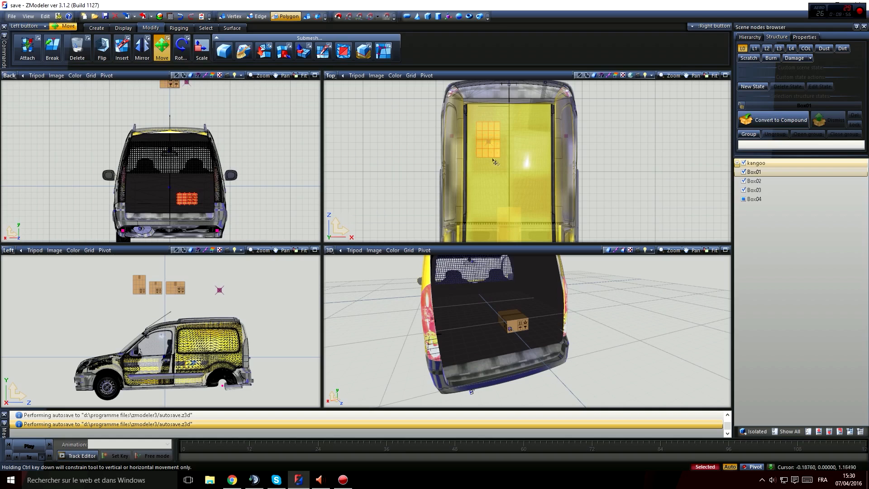
Step: Rotate Box04's polygons about 24 degrees in the Top view and shift them slightly toward the cargo area's center
click(181, 48)
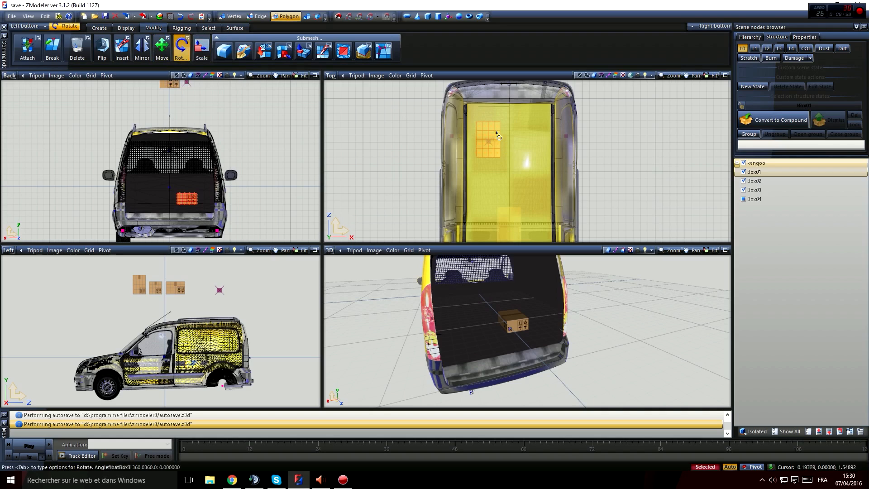
drag(502, 142, 498, 110)
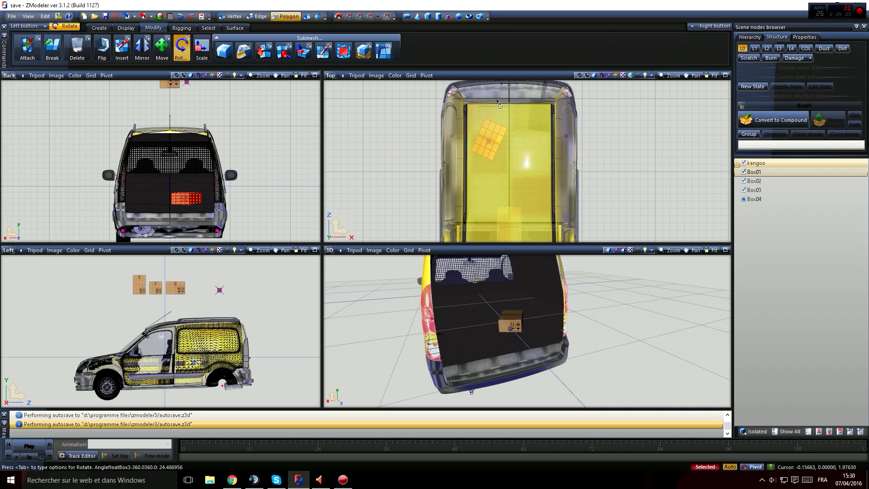
click(162, 47)
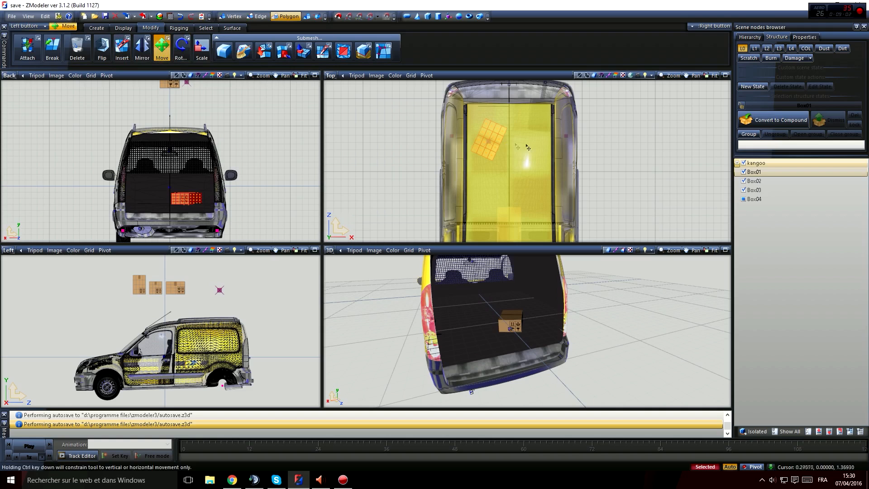
middle_drag(590, 284, 541, 346)
drag(196, 201, 190, 201)
Step: Check Box04's placement on the cargo floor from behind the van and return to object-level editing
middle_drag(498, 322, 528, 356)
middle_drag(458, 321, 495, 326)
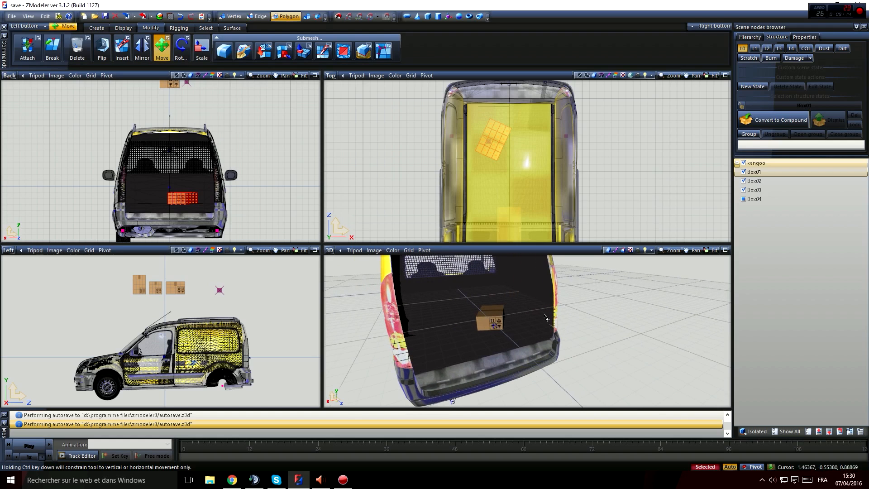
middle_drag(556, 312, 601, 324)
scroll(602, 324, up, 5)
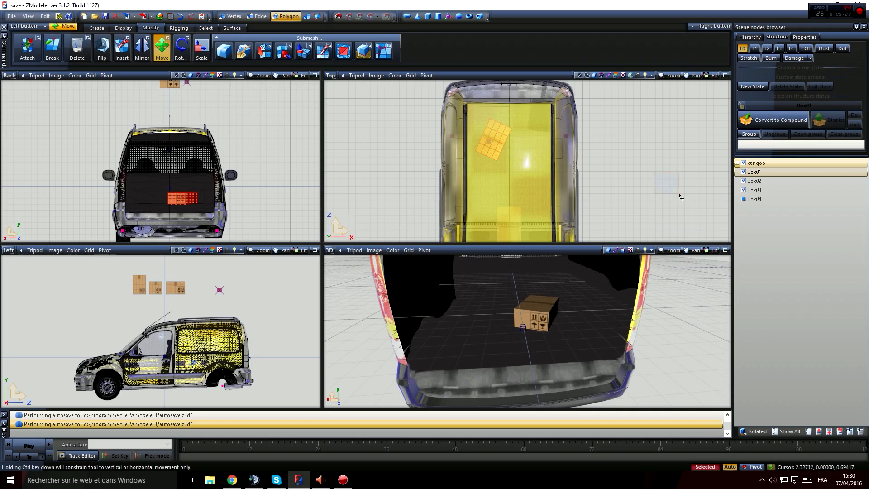
right_drag(679, 194, 681, 196)
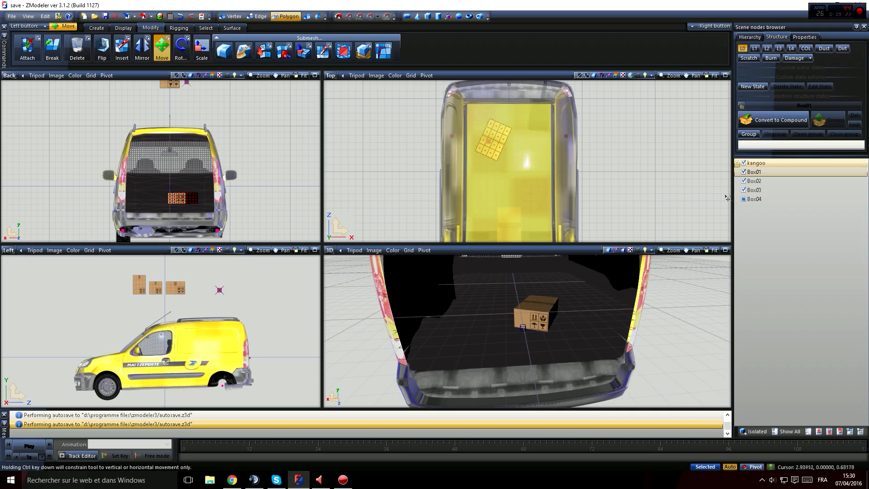
click(308, 17)
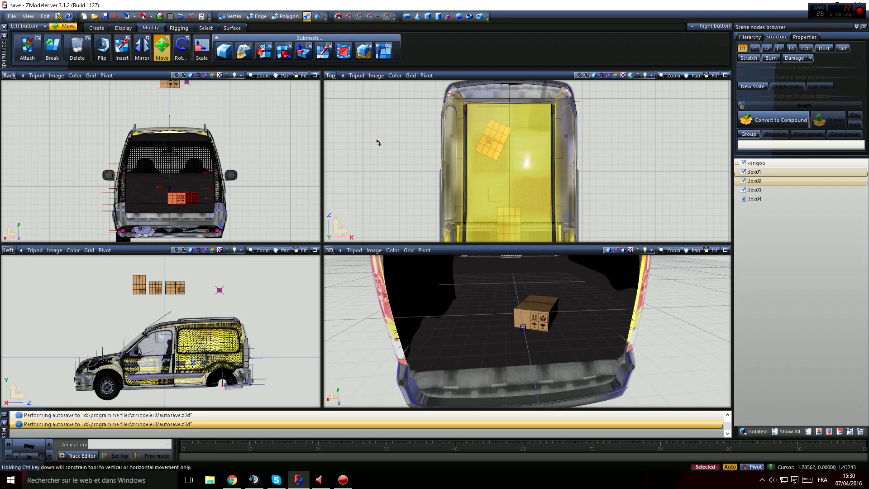
Step: Hide Box01, Box02 and Box03, leaving Box04 shown with the kangoo van
click(738, 191)
click(743, 190)
click(744, 181)
click(743, 172)
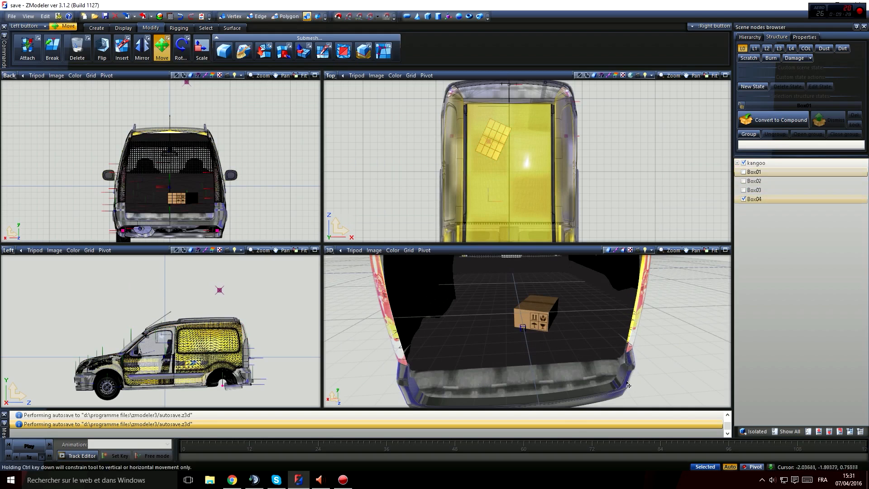
scroll(629, 385, down, 3)
middle_drag(629, 385, 602, 317)
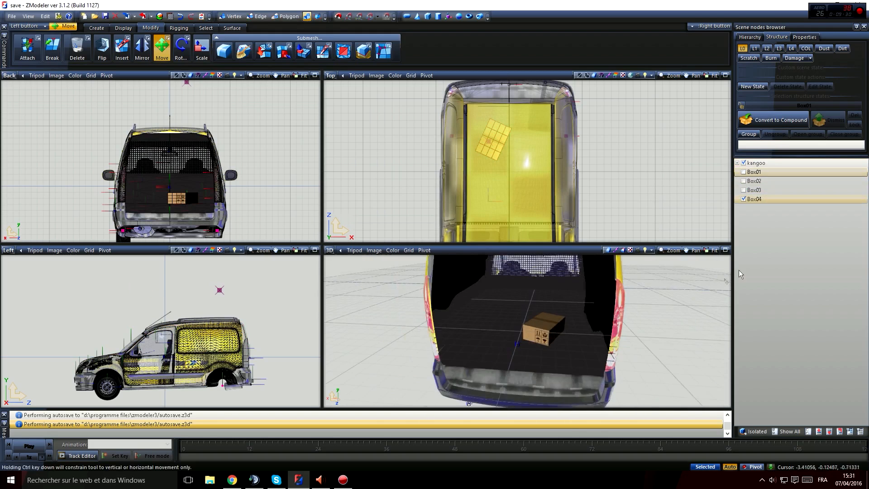
Step: Rename Box04 to carton1
double_click(763, 199)
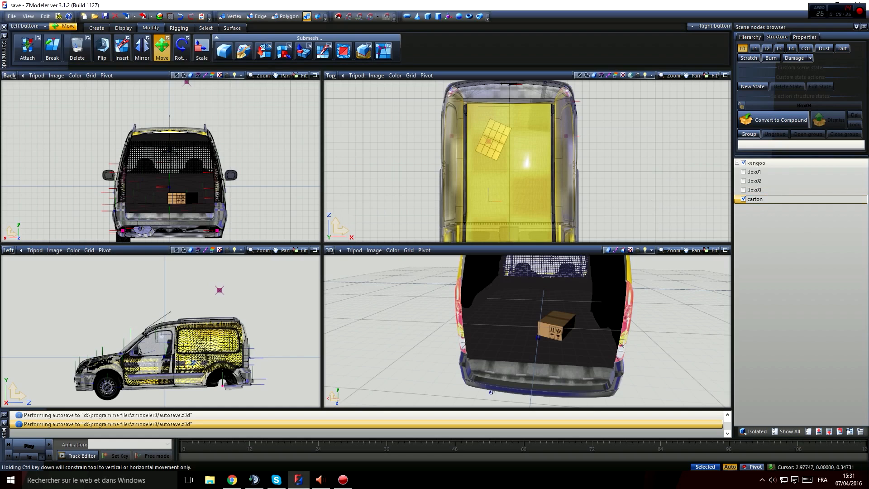
text(carton1)
key(Return)
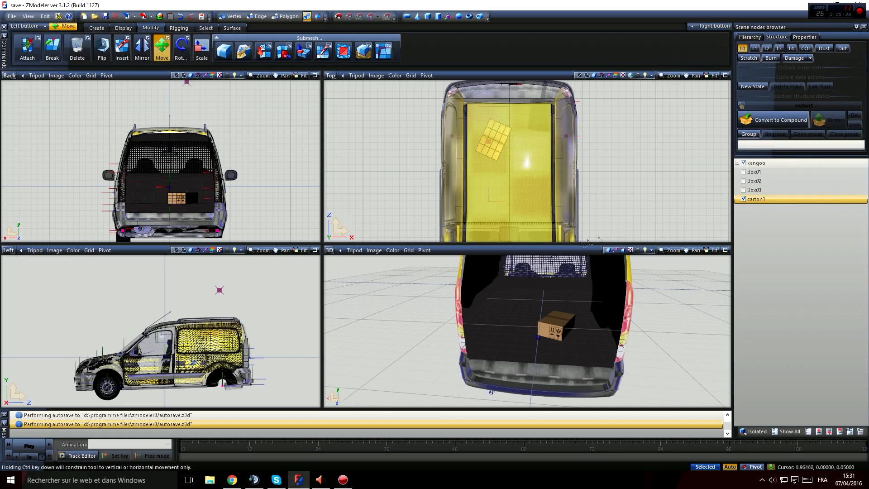
double_click(766, 202)
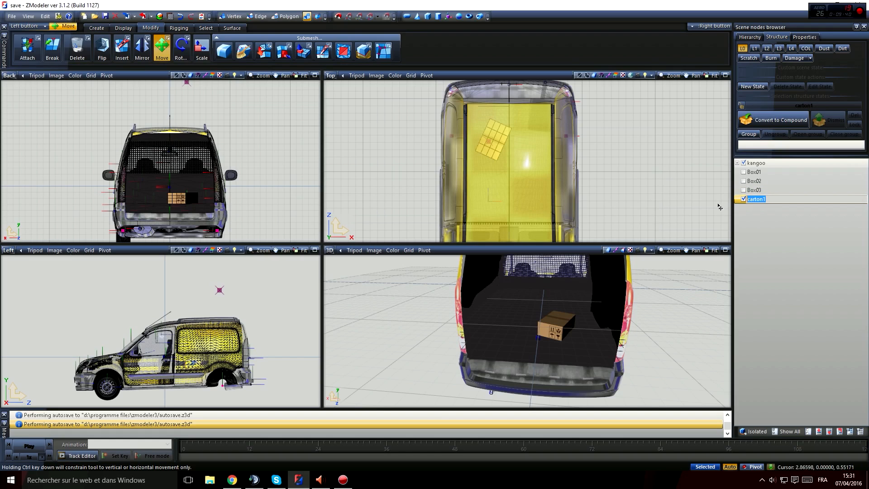
Step: Hide the kangoo van, create a dummy helper, and name it carton1
click(744, 163)
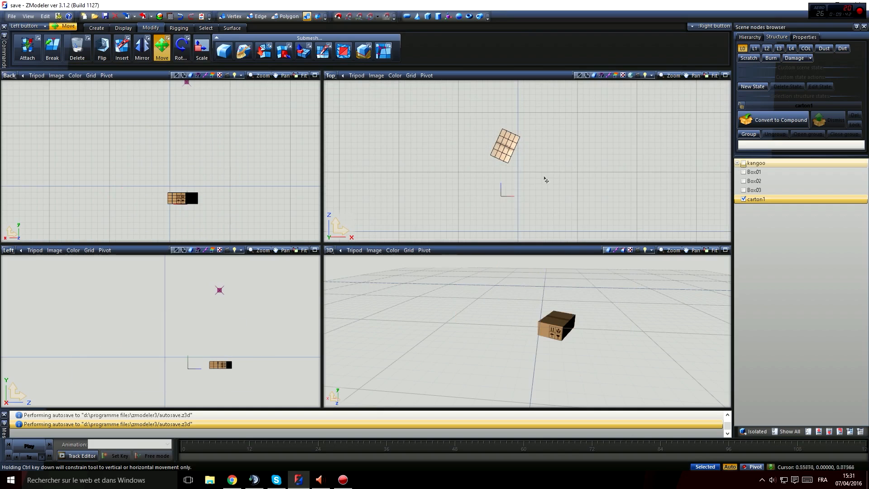
click(451, 16)
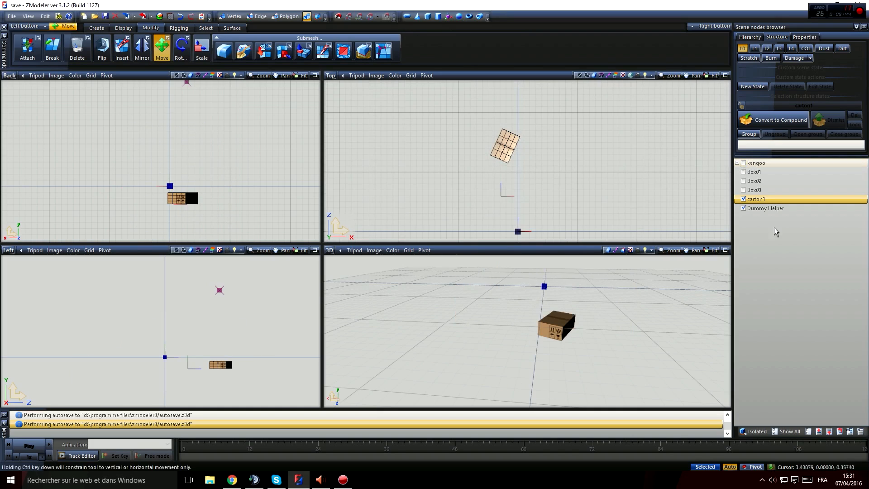
double_click(793, 209)
drag(810, 209, 765, 201)
text(carton1)
key(Return)
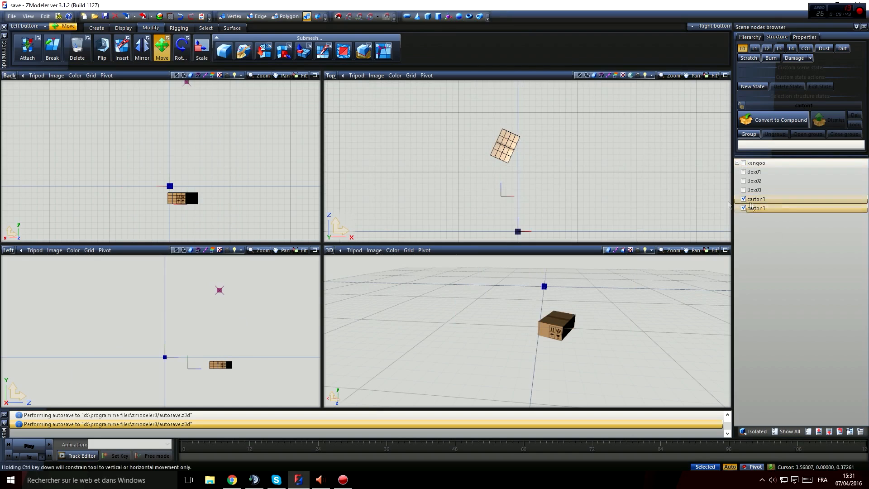
Step: Copy the local axes of the carton1 box onto the carton1 dummy
click(124, 28)
click(123, 51)
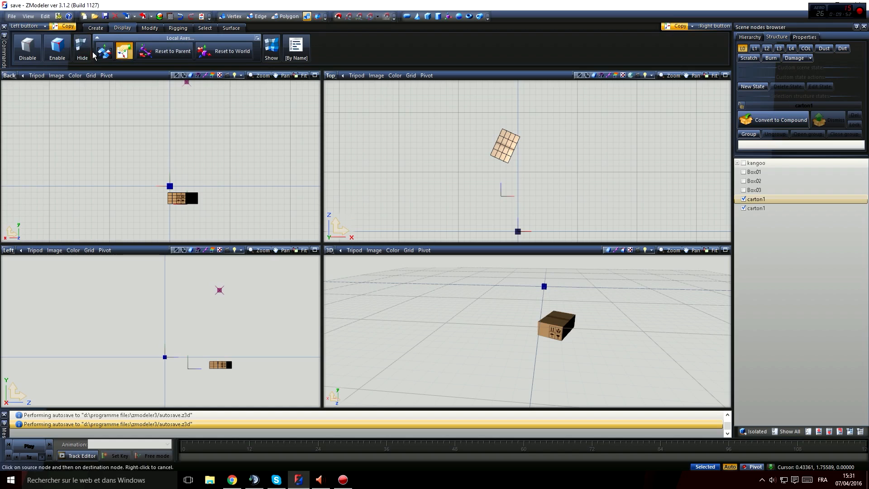
middle_drag(558, 176, 543, 155)
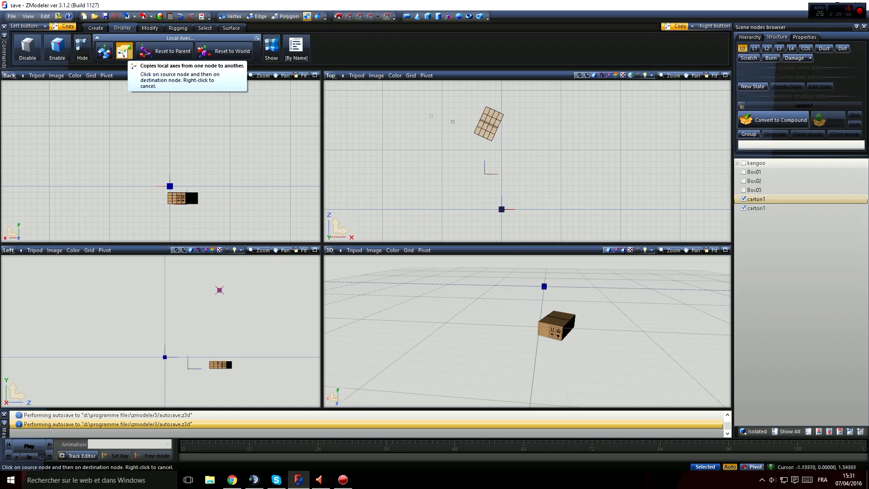
click(501, 210)
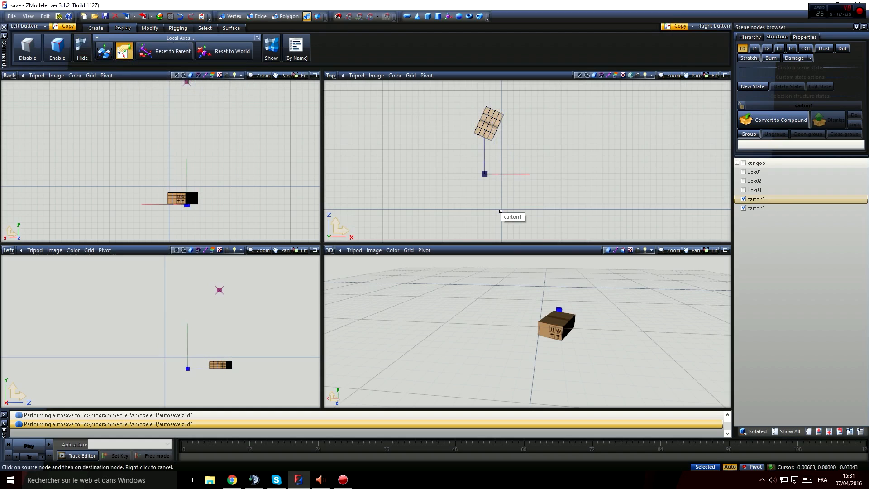
Step: Parent the carton1 box under the carton1 dummy and convert the dummy to a compound
drag(752, 210, 772, 199)
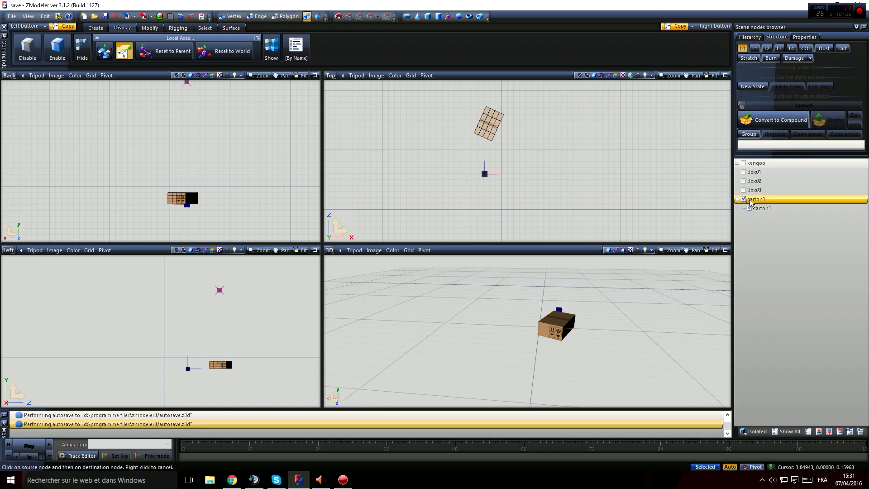
click(753, 209)
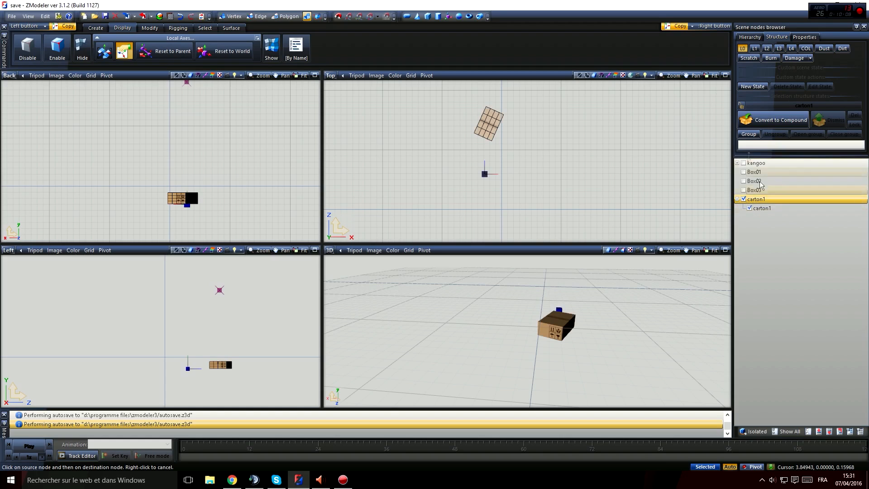
click(753, 121)
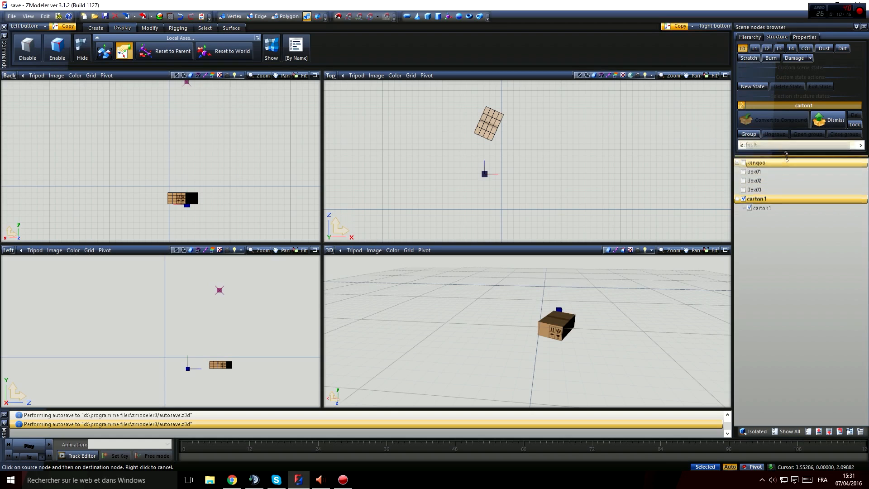
Step: Enlarge the compound's state list and switch the L0 state off and on to check the box
drag(786, 156, 792, 201)
drag(765, 256, 800, 172)
click(743, 48)
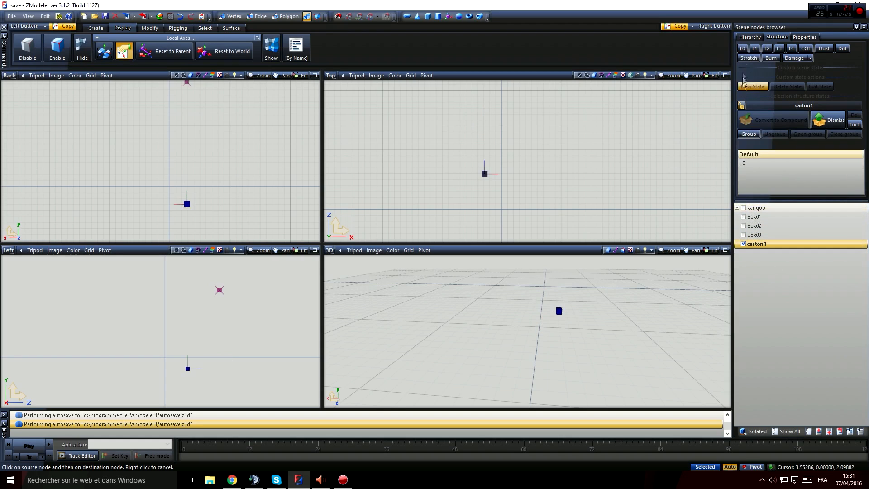
click(743, 50)
middle_drag(609, 342, 601, 351)
Step: Rename the carton1 compound to extra_1 and check it by hiding and showing it
drag(779, 245, 715, 249)
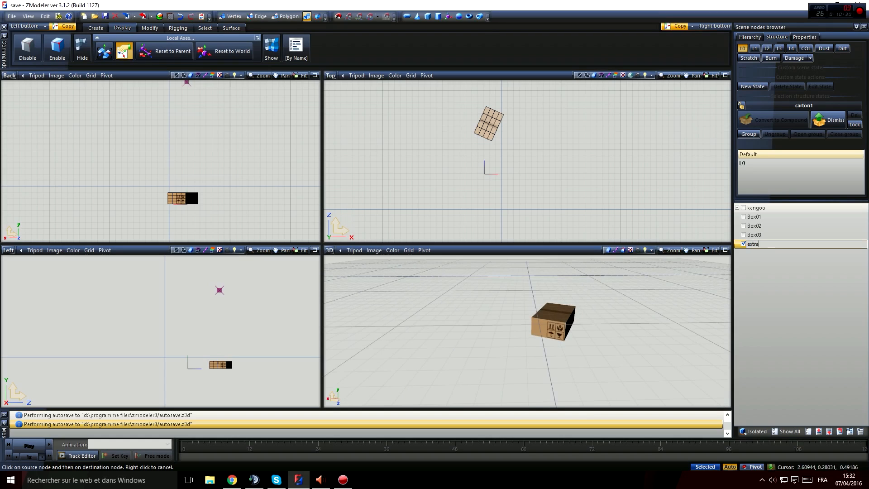
key(Return)
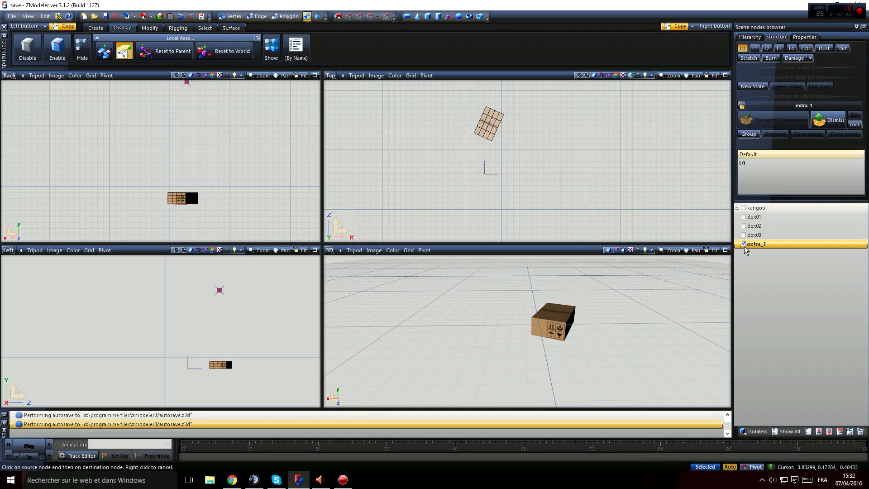
scroll(615, 283, up, 4)
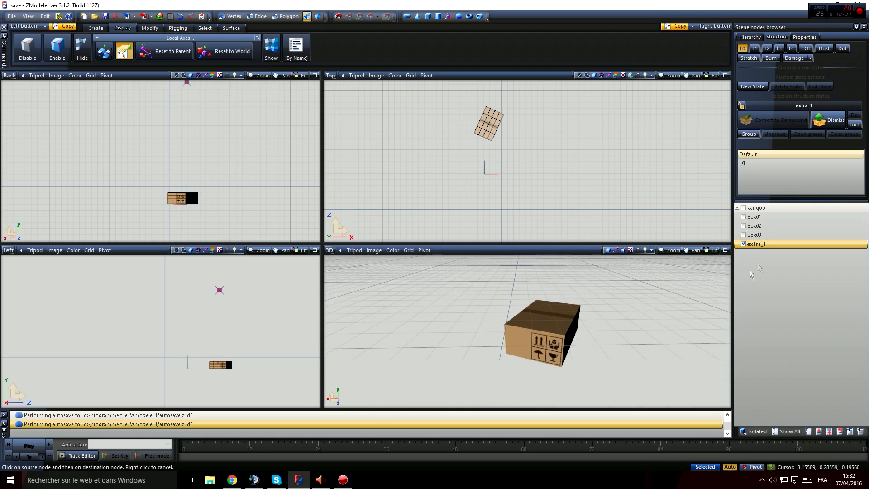
click(744, 244)
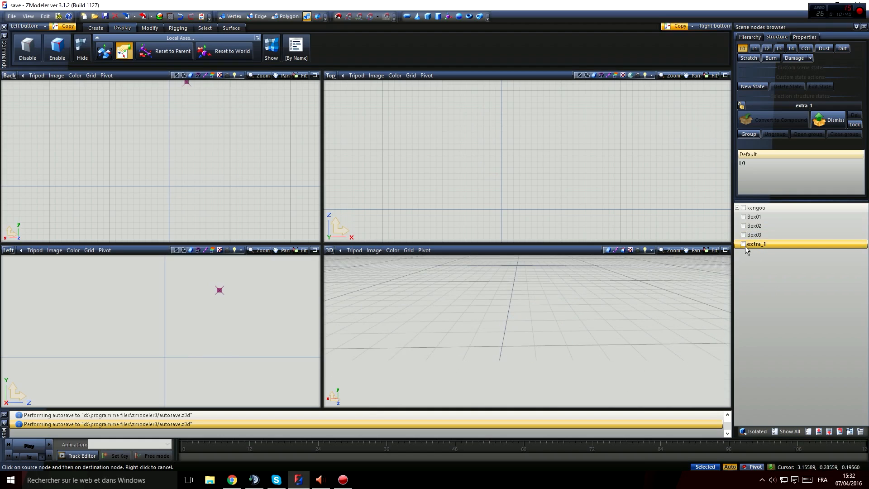
click(743, 244)
Step: Change the compound's name to extra_2
click(768, 244)
click(769, 245)
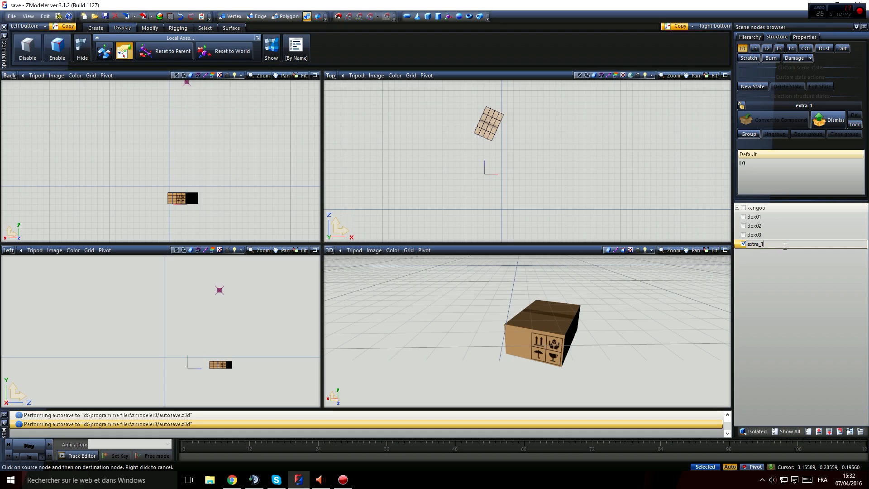
text(2)
key(Return)
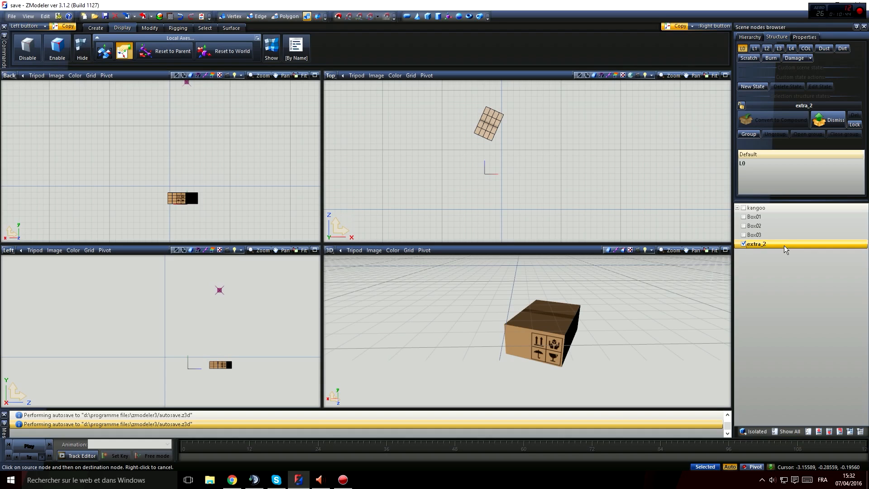
Step: Set the box compound's name to extra_4
click(773, 244)
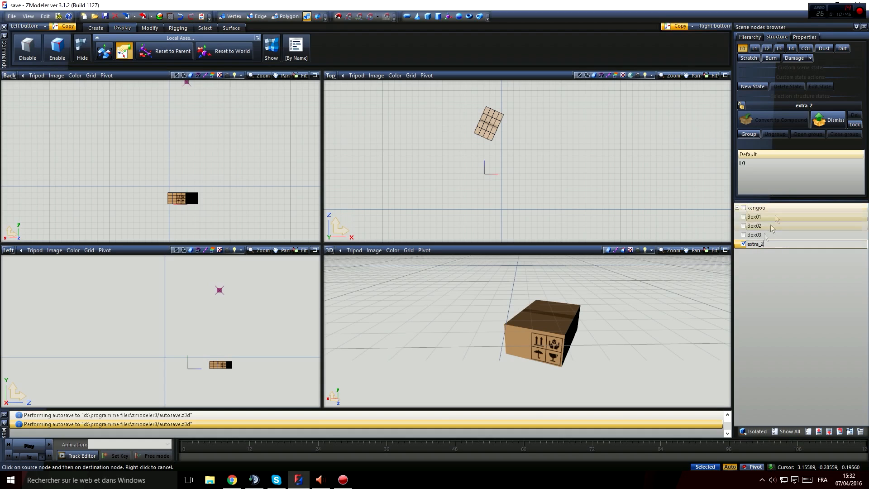
text(4)
key(Return)
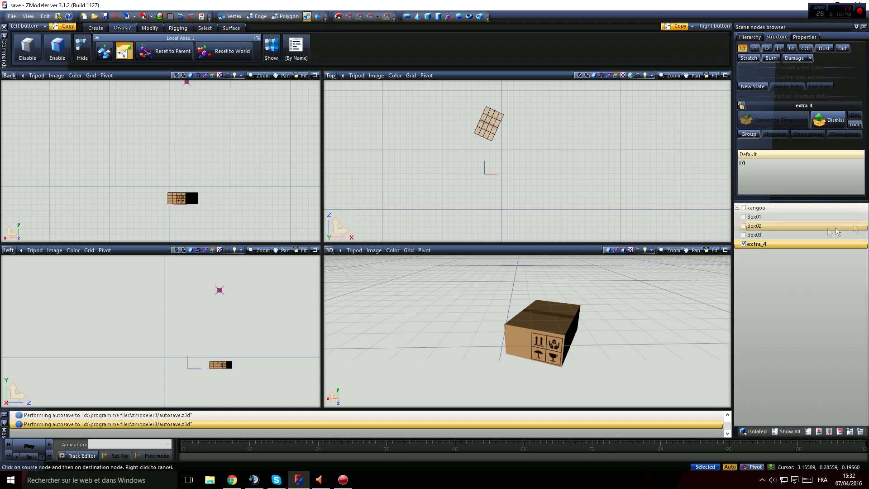
Step: Expand the kangoo hierarchy, show the van again, and parent extra_4 under bumper_f
click(738, 208)
click(744, 209)
scroll(760, 264, down, 5)
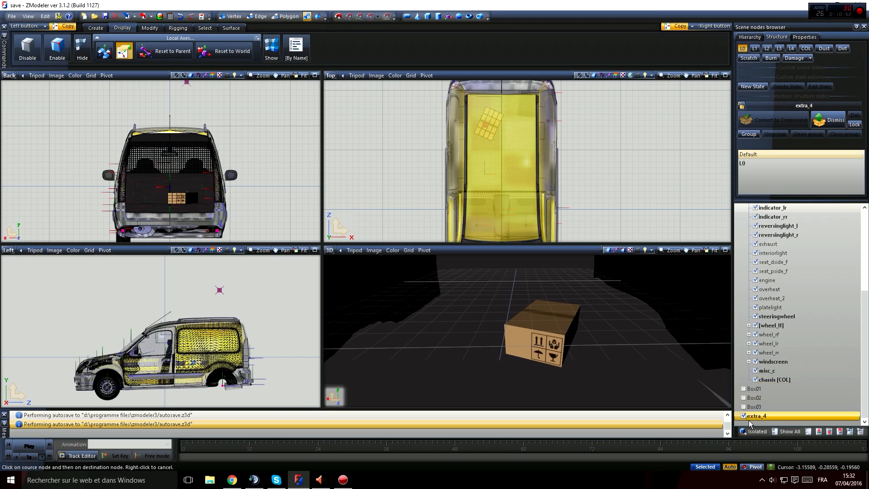
drag(750, 422, 802, 267)
scroll(811, 308, up, 4)
scroll(821, 332, up, 1)
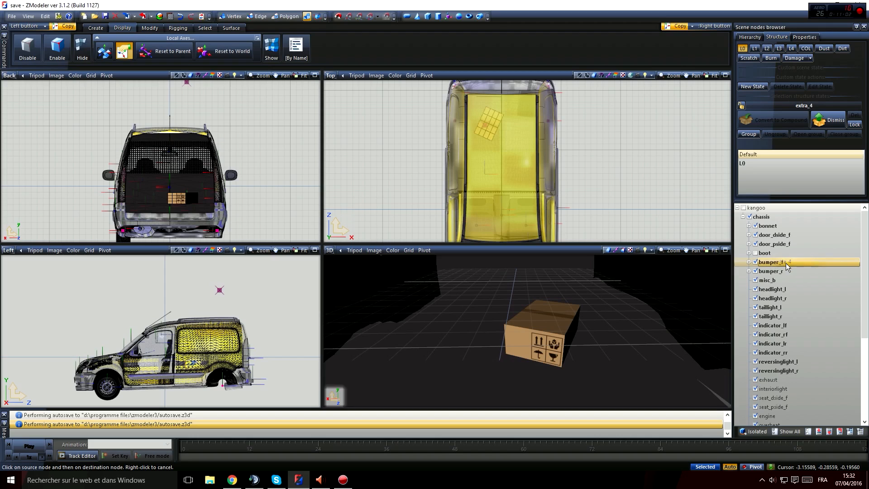
Step: Expand bumper_f and move extra_4 above bumper_f [COL] in its list of children
click(770, 263)
click(749, 262)
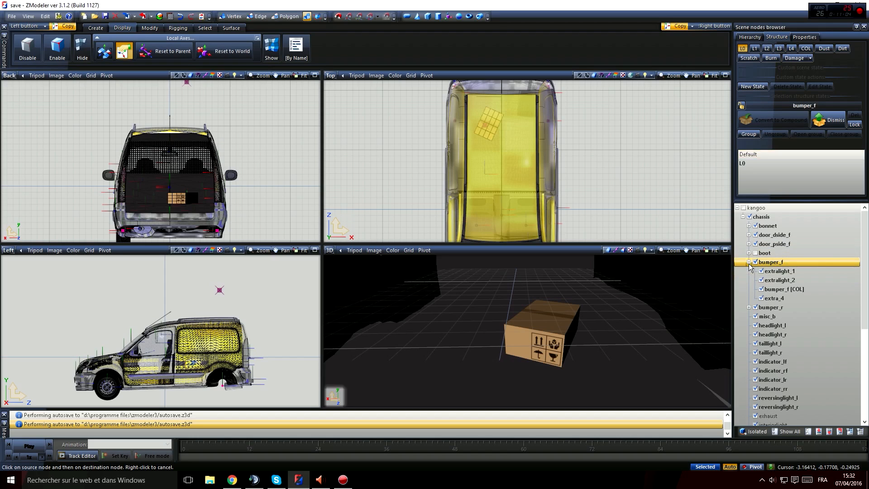
scroll(585, 352, down, 2)
scroll(585, 351, down, 2)
click(776, 298)
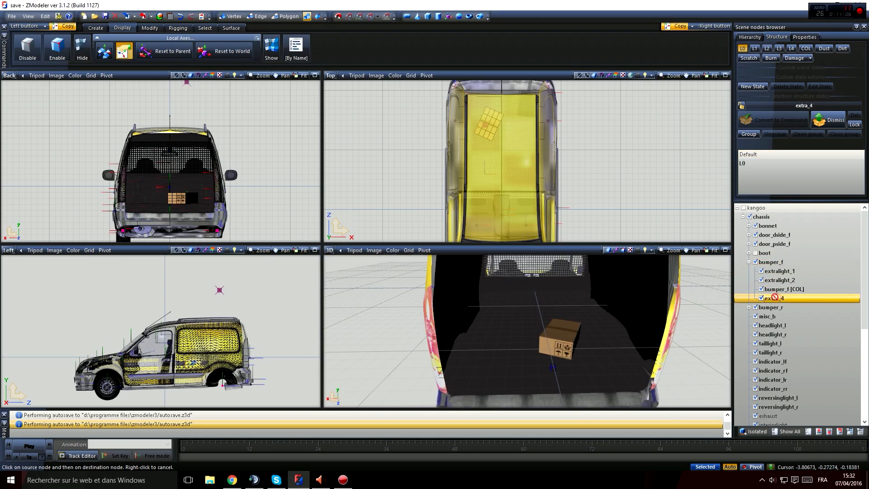
drag(786, 287, 785, 285)
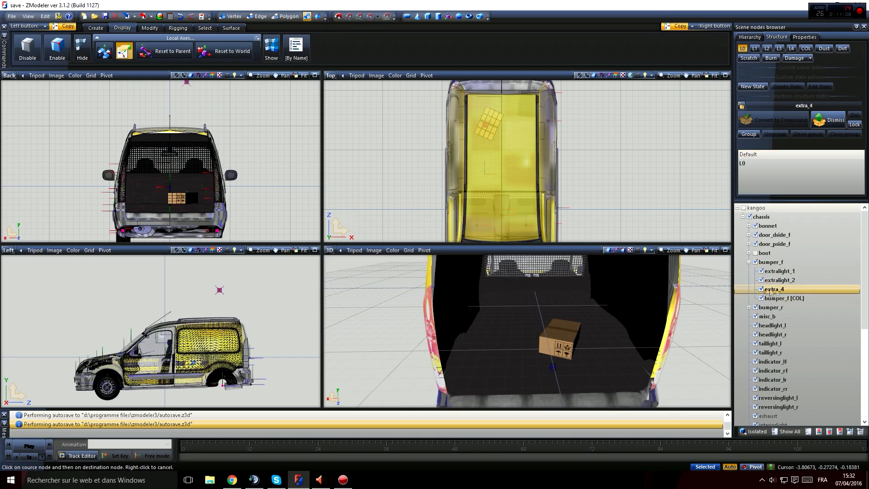
click(776, 289)
Step: Examine which van parts depend on bumper_f by hiding and showing it, and inspect the children of both bumpers
scroll(629, 307, down, 3)
middle_drag(628, 307, 641, 313)
scroll(641, 313, up, 3)
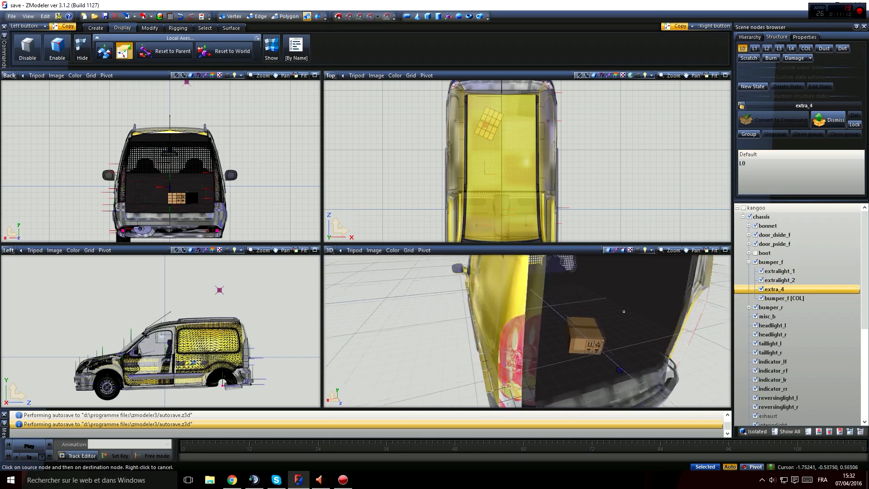
click(750, 262)
middle_drag(566, 313, 672, 299)
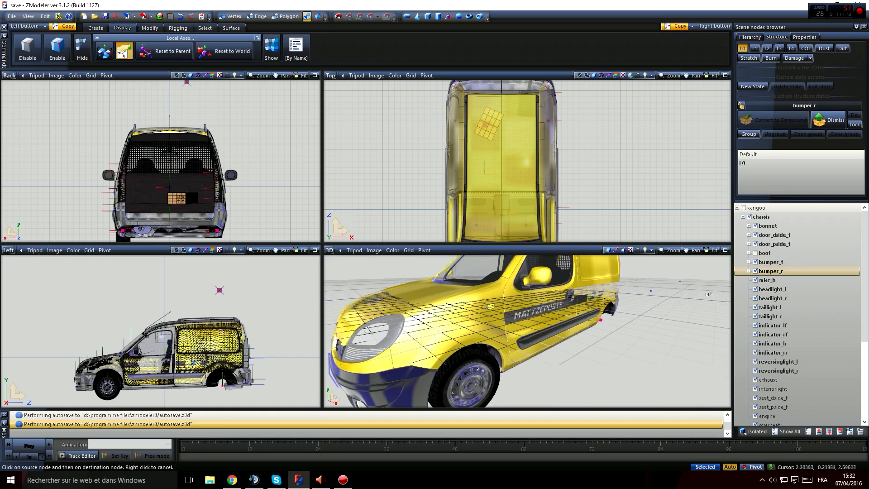
click(756, 263)
middle_drag(607, 322, 512, 333)
click(750, 271)
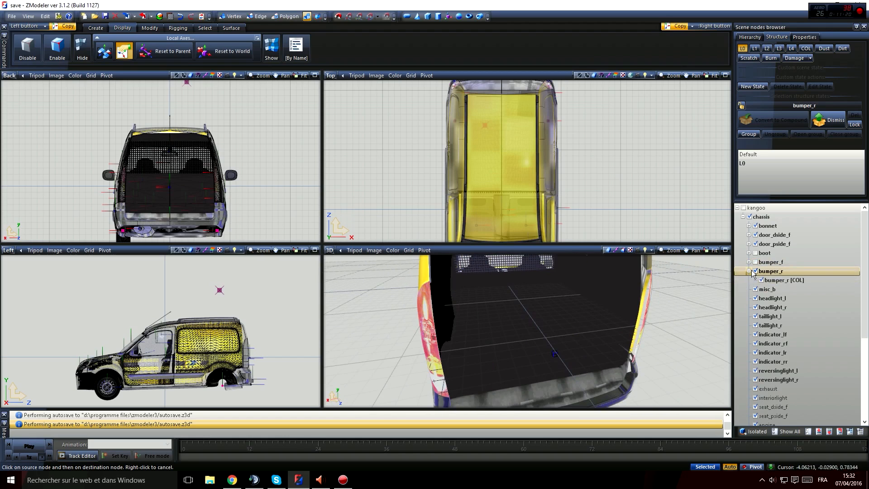
click(749, 271)
click(749, 262)
click(756, 263)
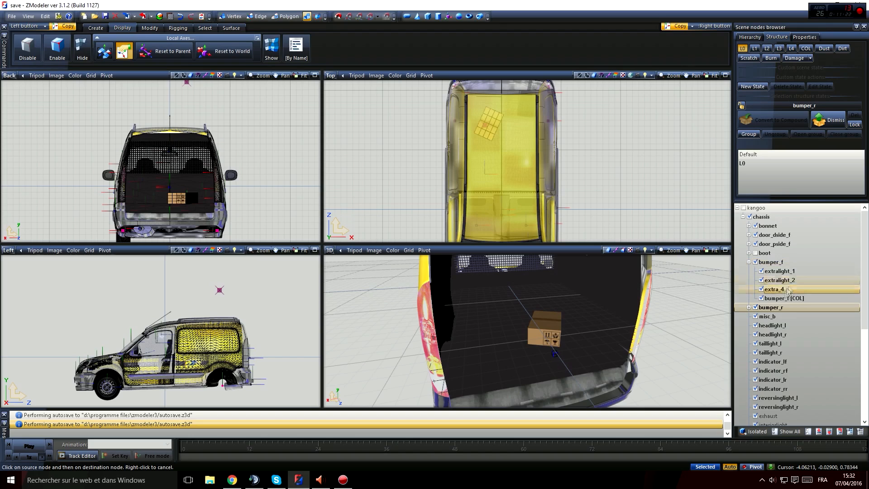
Step: Move extra_4 out of bumper_f to sit directly under chassis, between bumper_r and misc_b, and inspect the box
drag(774, 290, 793, 313)
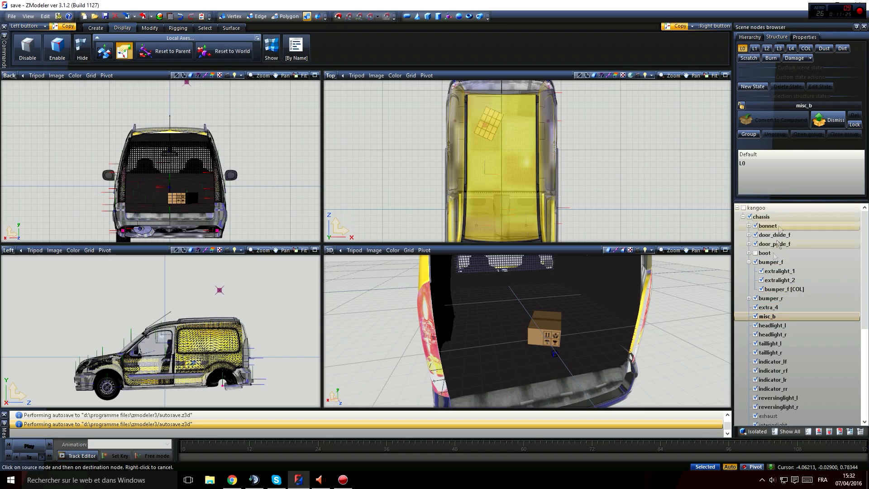
click(778, 307)
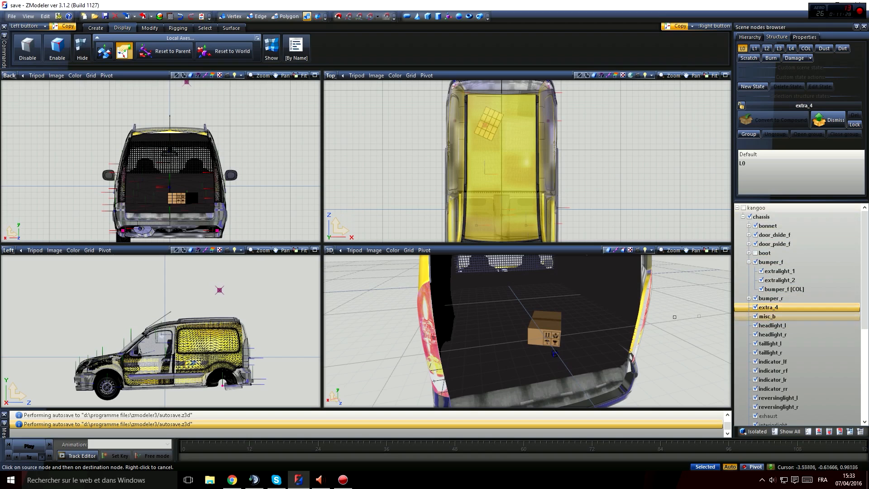
middle_drag(675, 317, 716, 320)
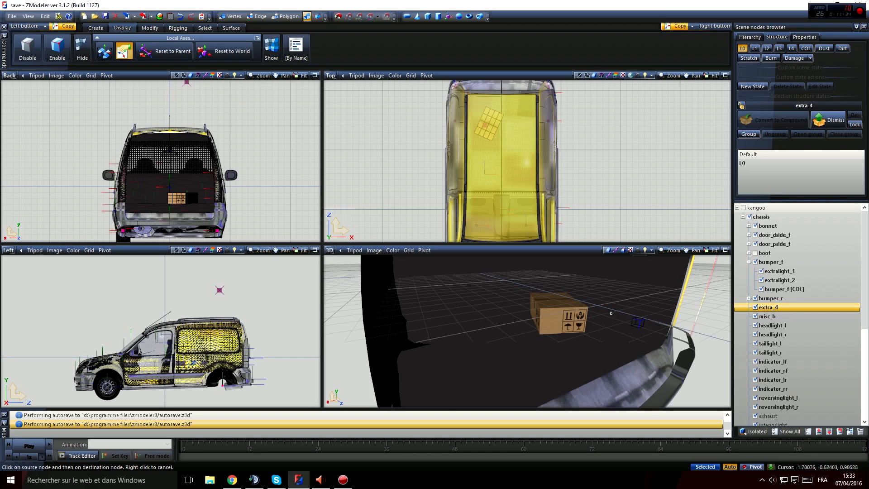
Step: Examine the cardboard box in the cargo area from several angles, and inspect bumper_r and its collision child in the hierarchy
middle_drag(611, 313, 618, 324)
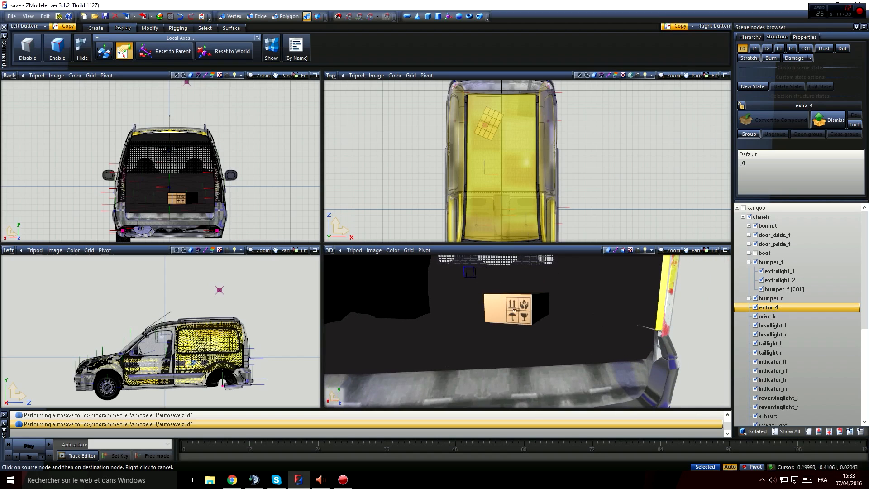
middle_drag(557, 309, 542, 354)
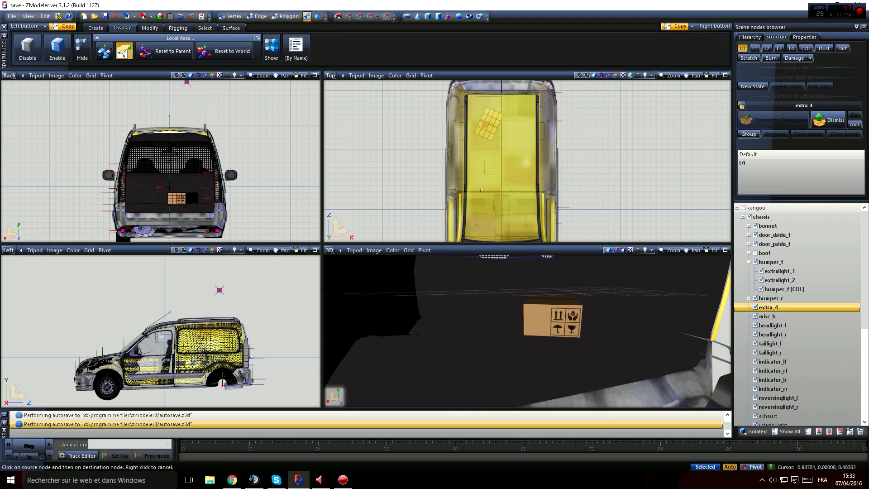
middle_drag(587, 323, 609, 350)
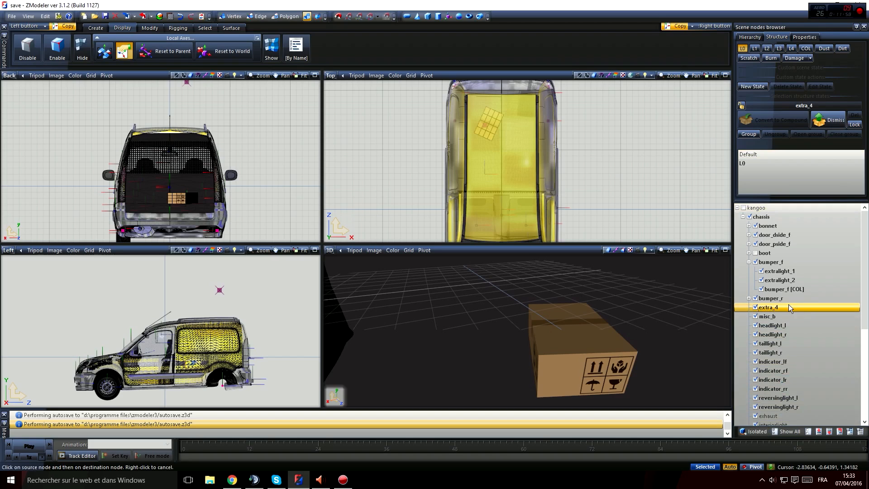
click(749, 297)
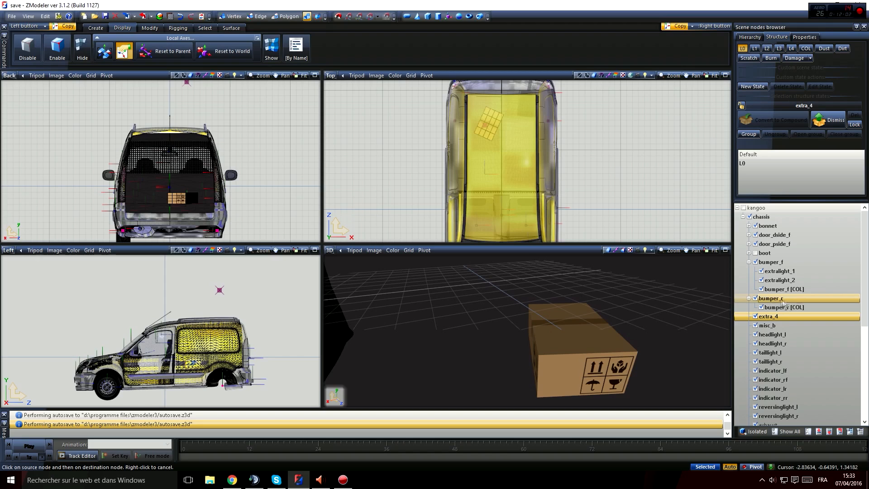
click(782, 299)
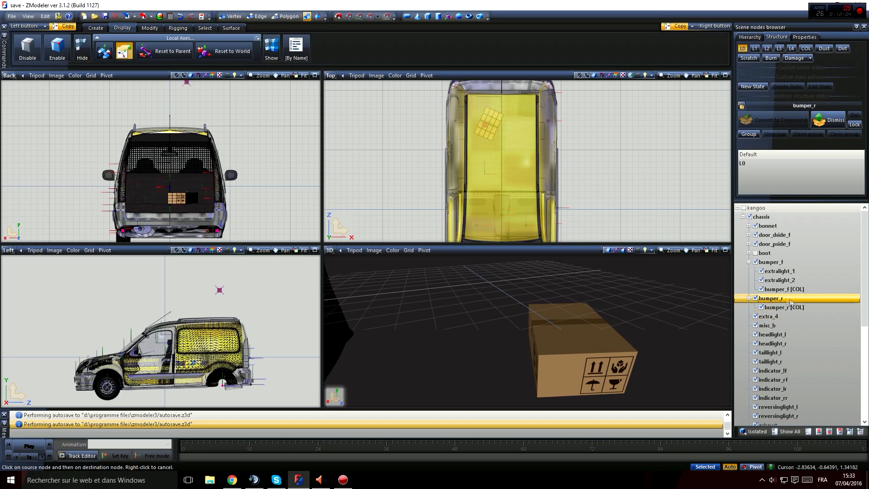
click(785, 307)
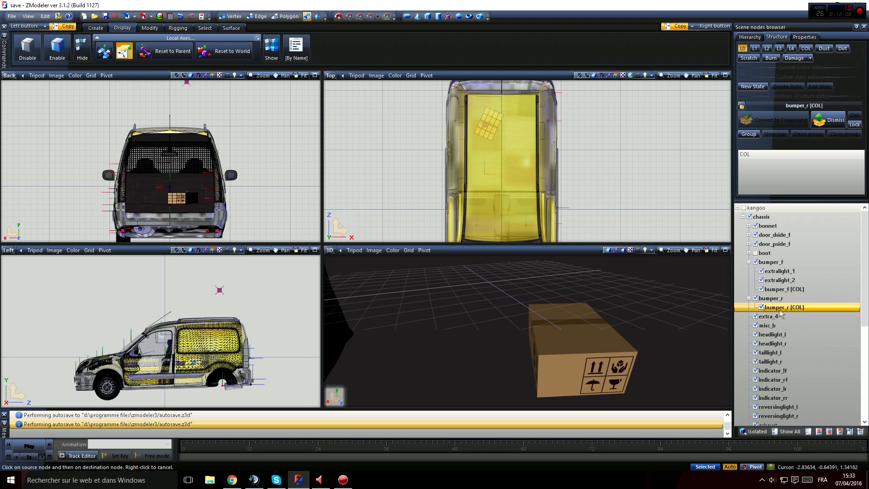
click(750, 298)
Step: Examine the placement of the extra_4 box in the cargo area and the van's exterior from the front and rear
scroll(611, 367, down, 2)
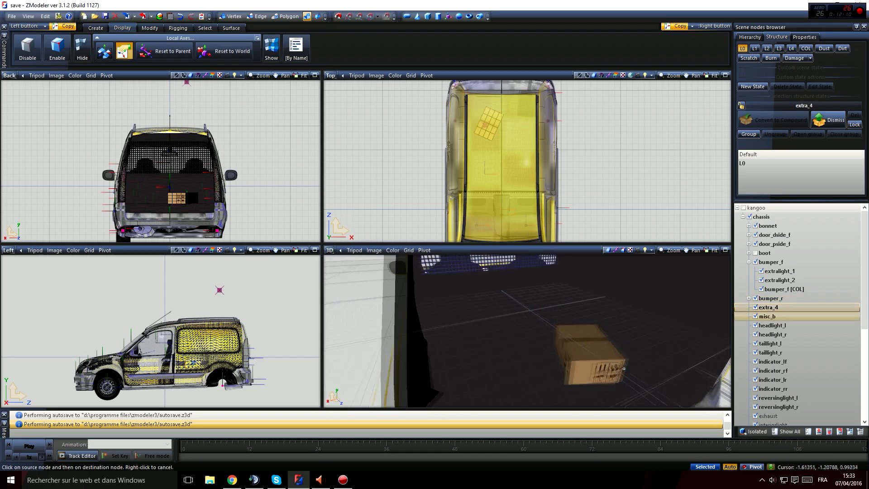
middle_drag(612, 367, 633, 323)
scroll(538, 342, down, 2)
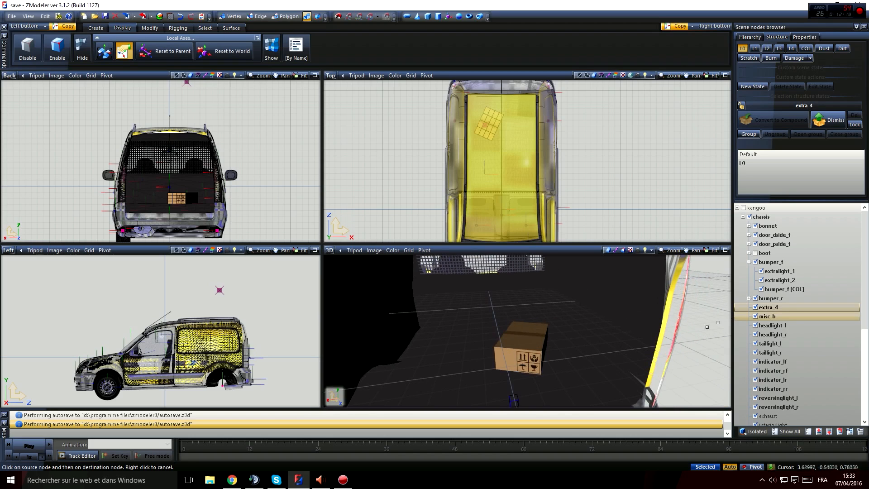
scroll(645, 348, down, 2)
middle_drag(707, 327, 658, 333)
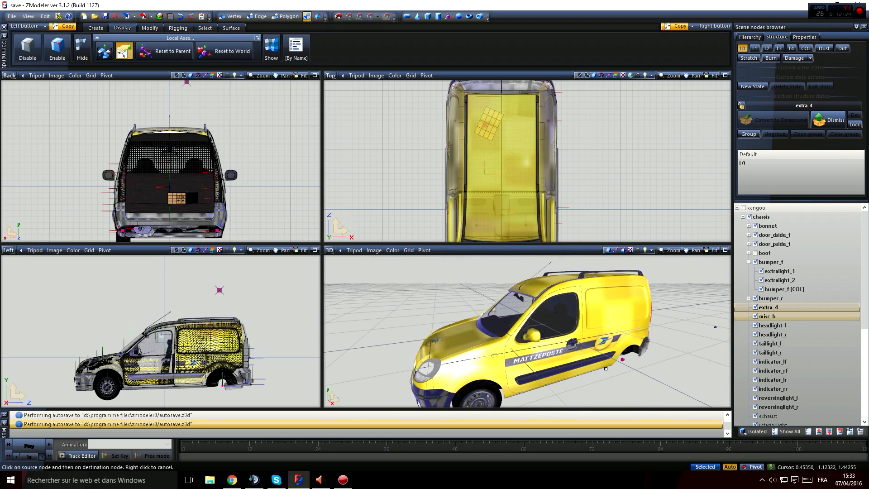
mouse_move(606, 368)
middle_down()
mouse_move(621, 351)
mouse_move(584, 350)
mouse_move(634, 344)
mouse_move(640, 365)
mouse_move(602, 360)
middle_up()
scroll(603, 361, up, 3)
Step: Check the name of extra_4 under chassis, and inspect its box through the open rear and the whole van
double_click(787, 308)
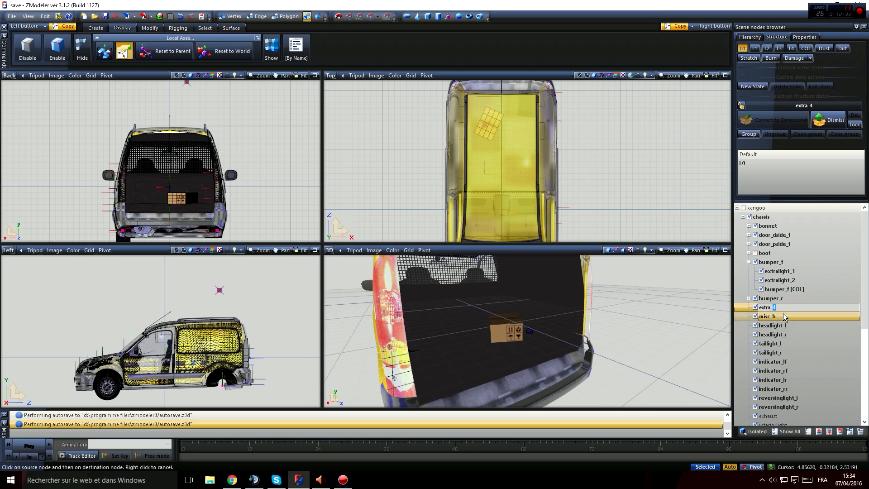
click(780, 308)
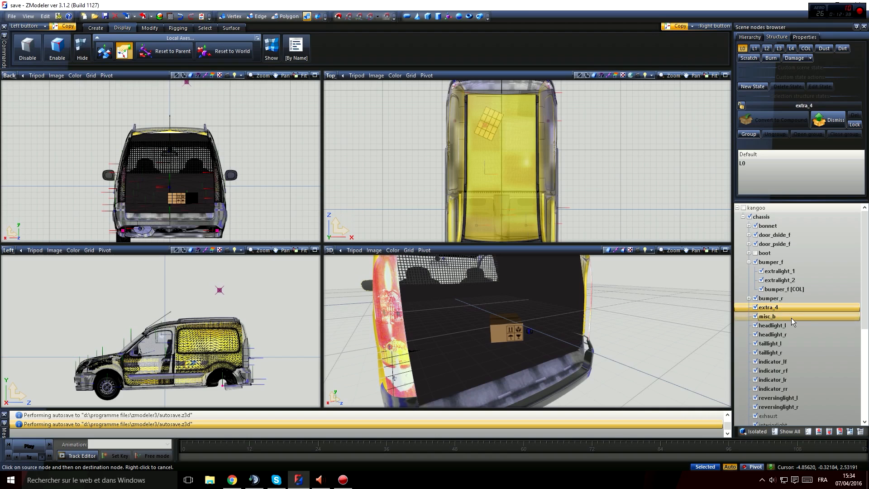
scroll(655, 334, down, 3)
middle_drag(655, 334, 447, 340)
scroll(531, 364, up, 3)
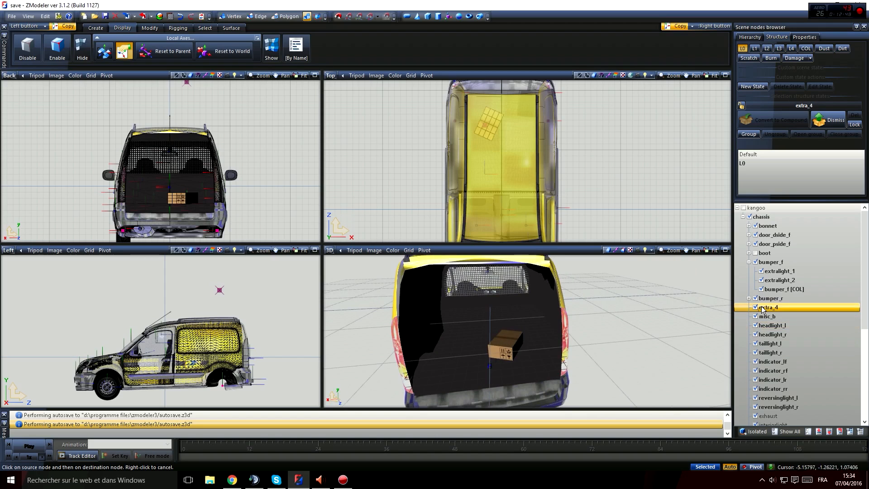
scroll(480, 349, up, 4)
scroll(482, 338, down, 2)
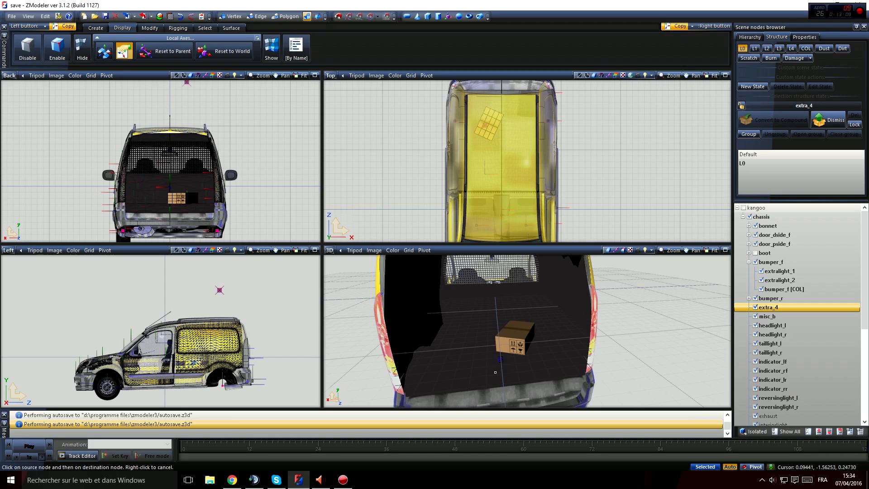
middle_drag(463, 372, 560, 350)
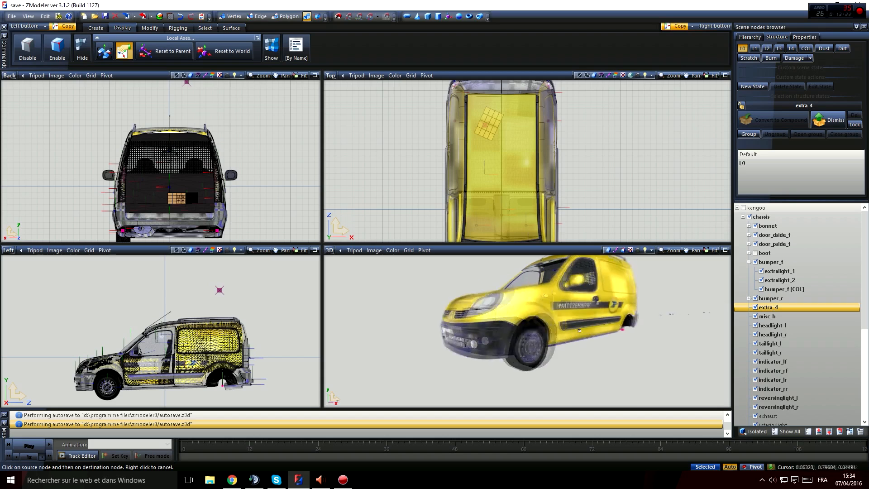
middle_drag(580, 331, 556, 341)
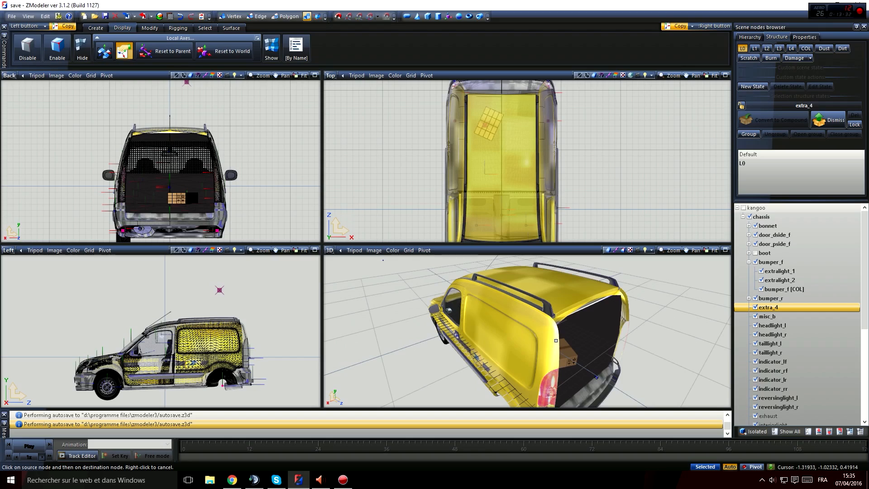